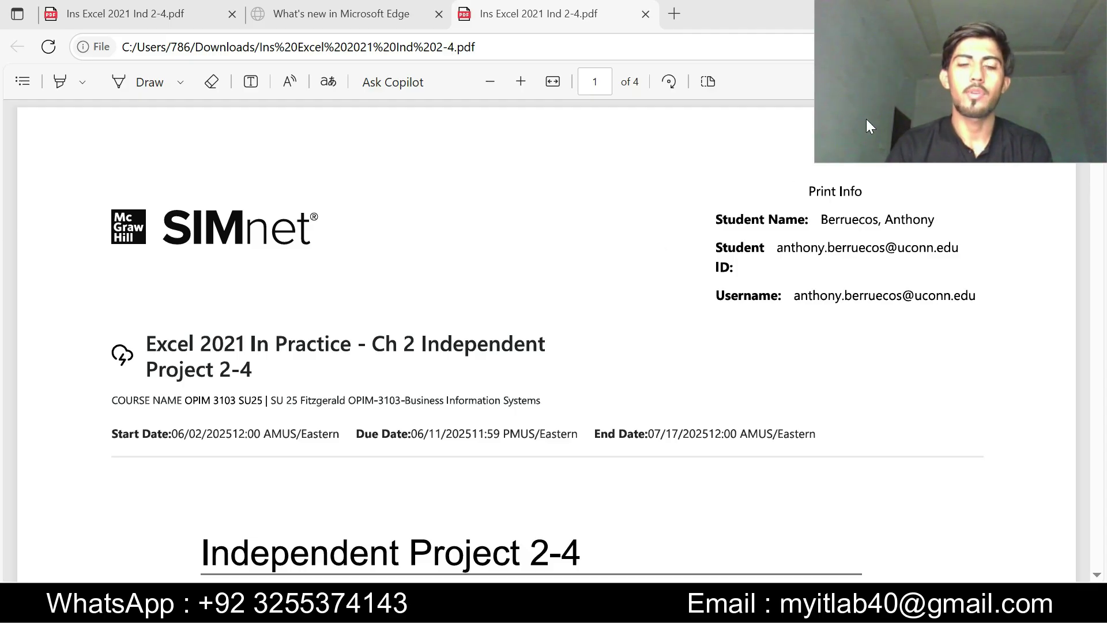
- Scroll the instructions PDF in Edge down to step 3's XLOOKUP directions
drag(866, 119, 742, 115)
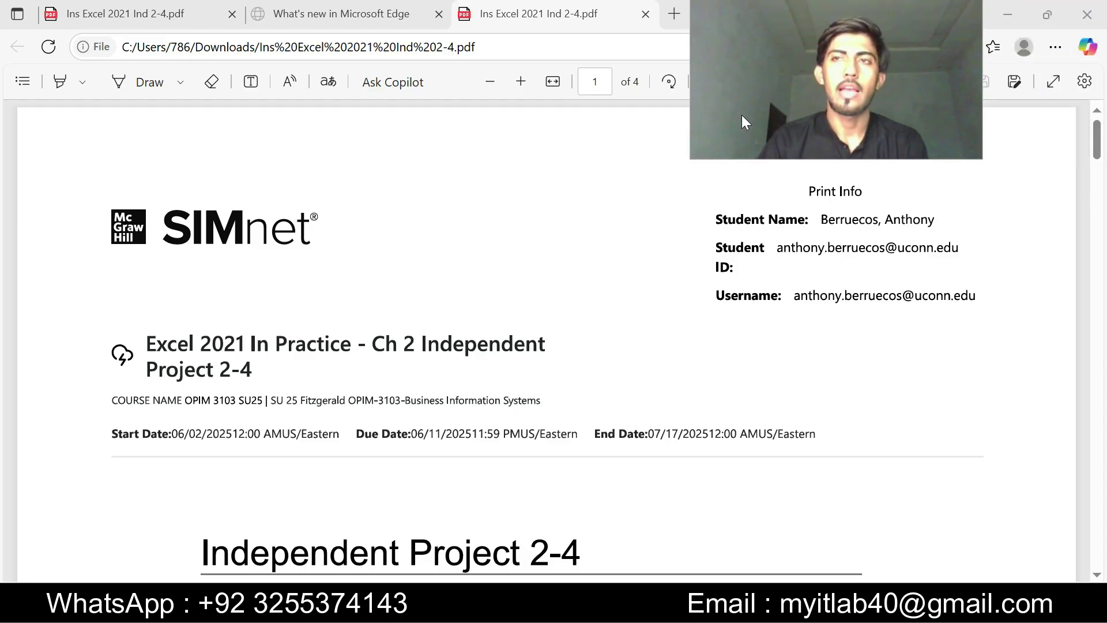
click(1096, 142)
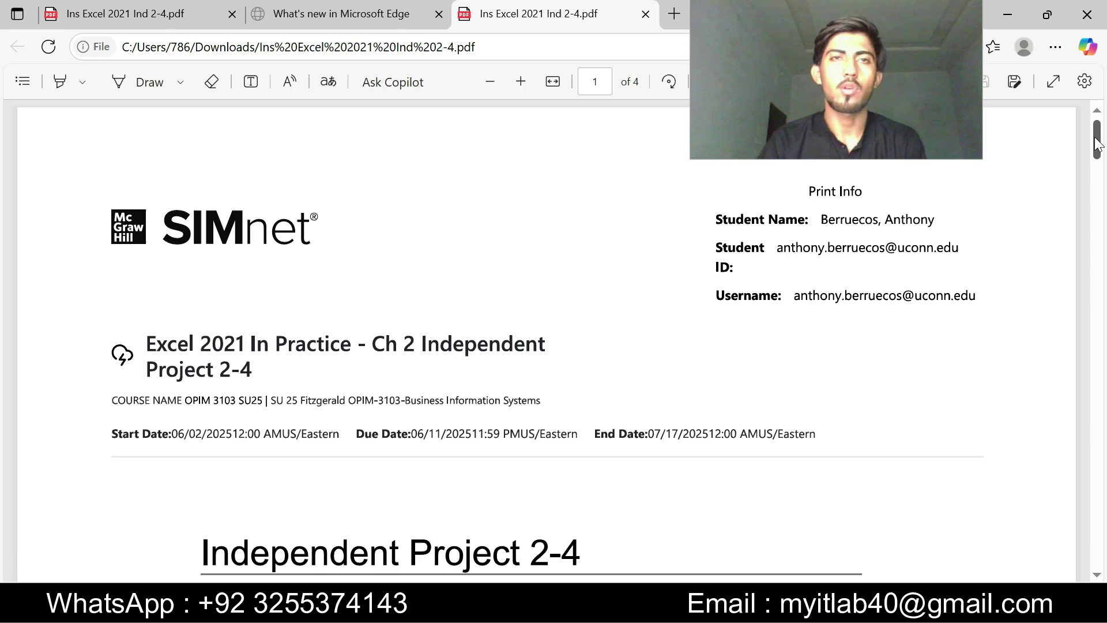
mouse_move(1096, 142)
mouse_down()
mouse_move(1103, 346)
mouse_move(1078, 189)
mouse_move(1083, 128)
mouse_up()
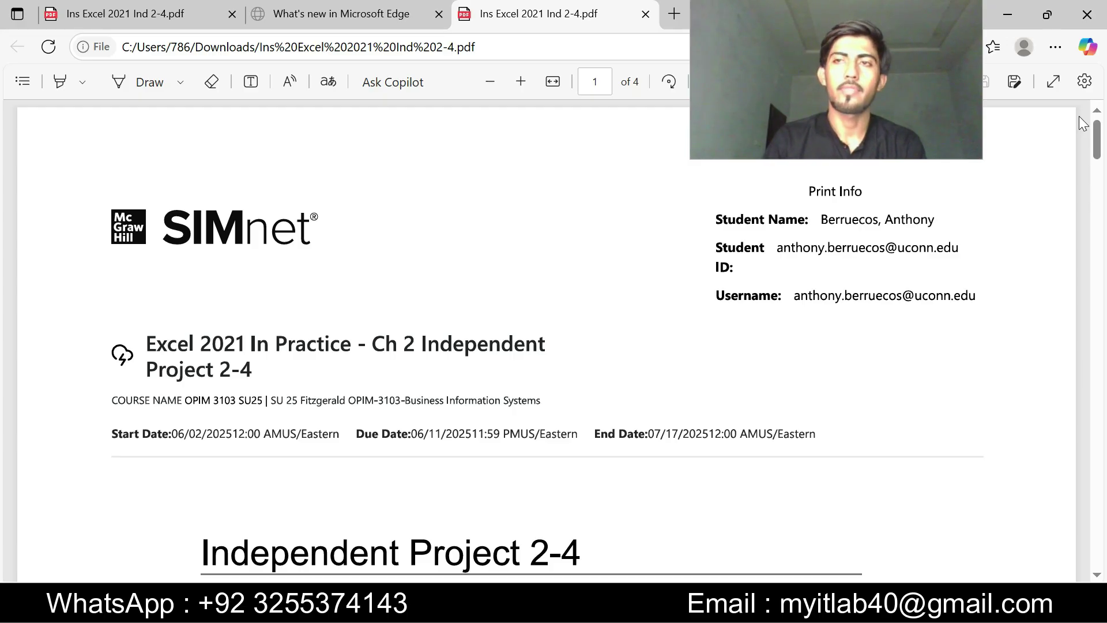
drag(1101, 140, 1104, 195)
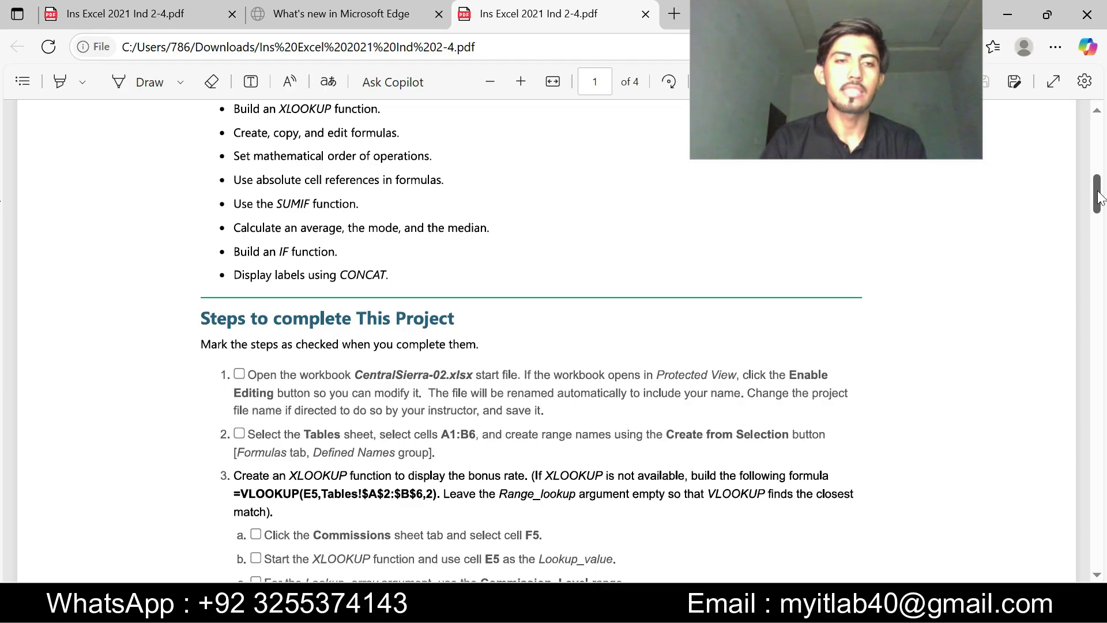
mouse_move(1100, 198)
mouse_down()
mouse_move(1102, 222)
mouse_move(1103, 129)
mouse_move(1104, 199)
mouse_up()
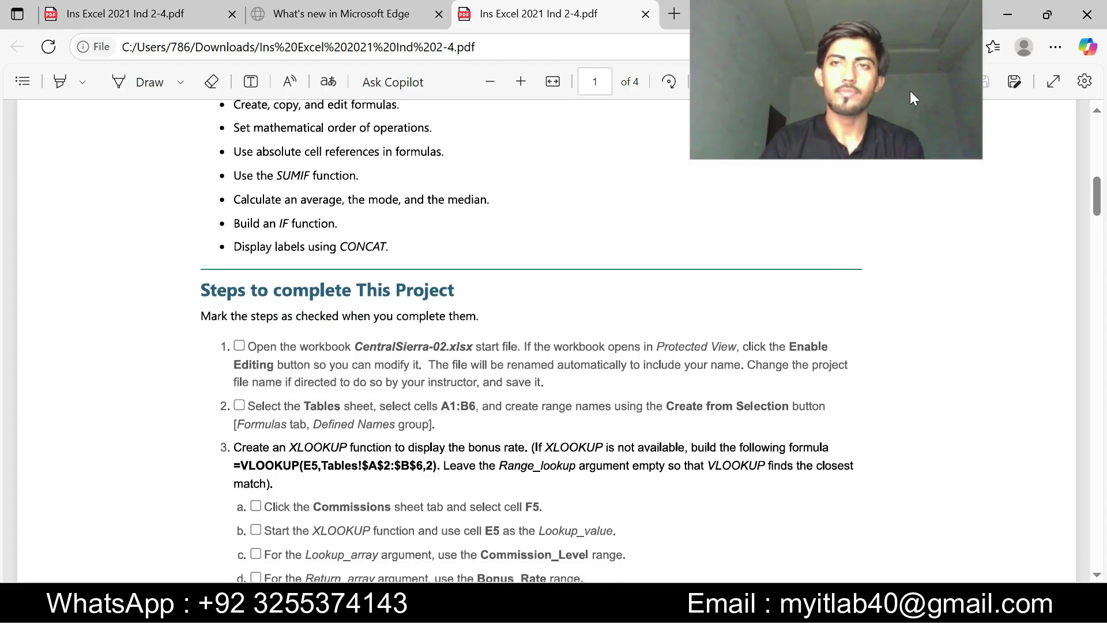
drag(905, 87, 1032, 91)
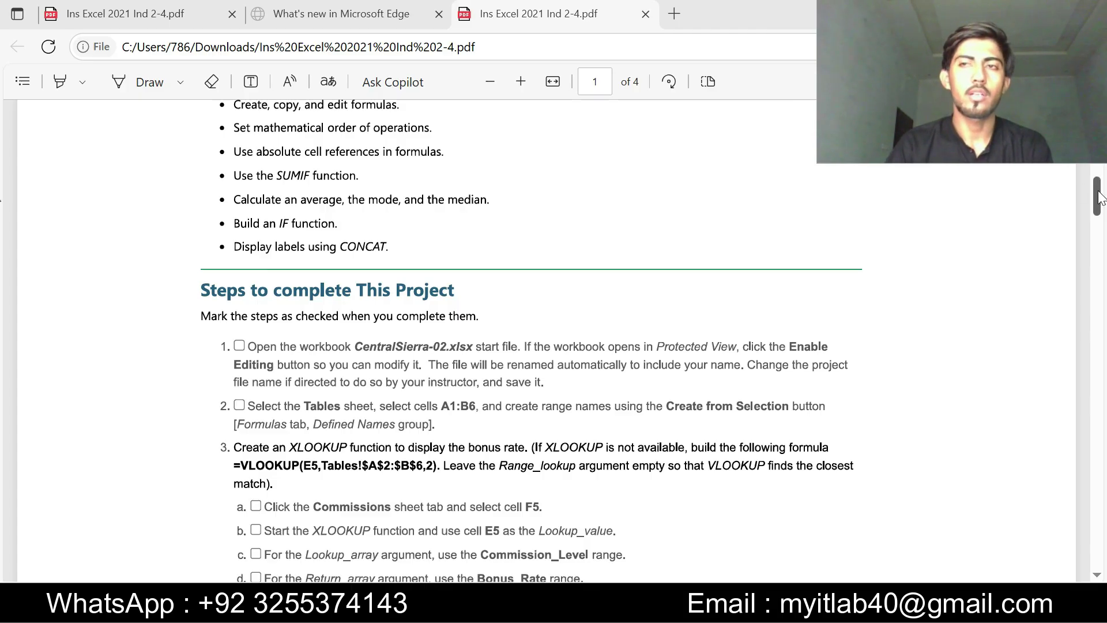
drag(1096, 187, 1090, 159)
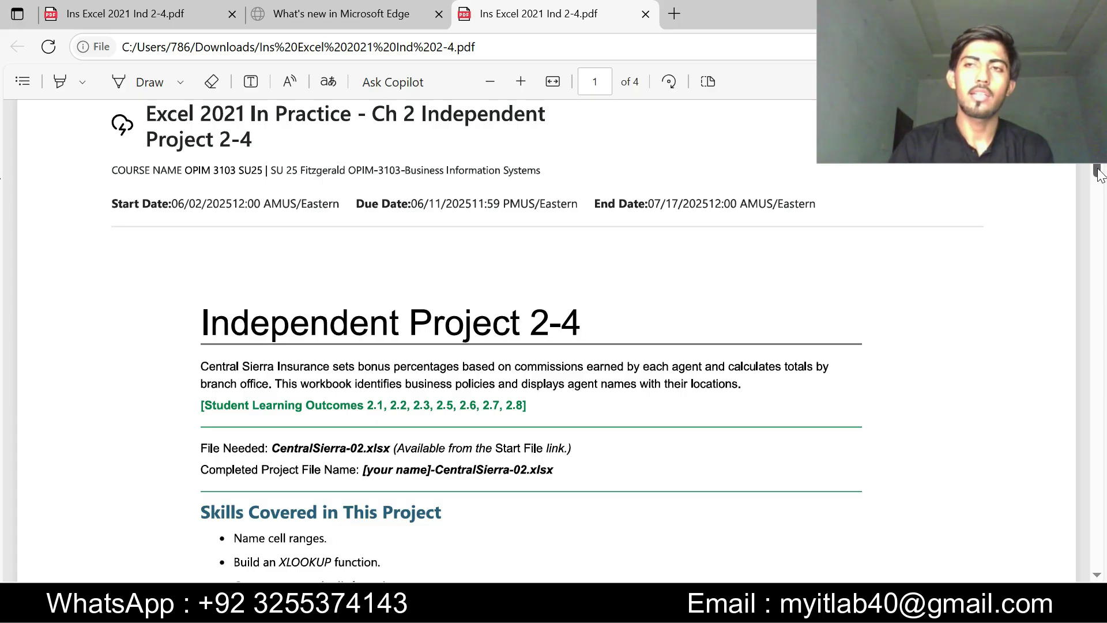
drag(1099, 173, 1099, 214)
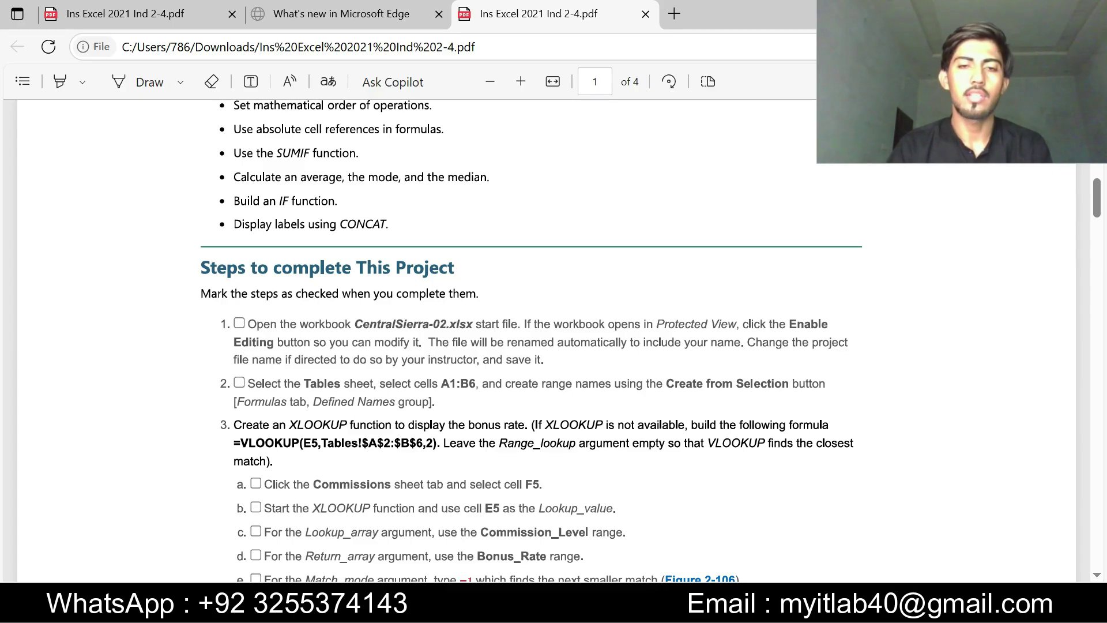
- Switch to the Central Sierra workbook's Commissions sheet in Excel
key(alt+Tab)
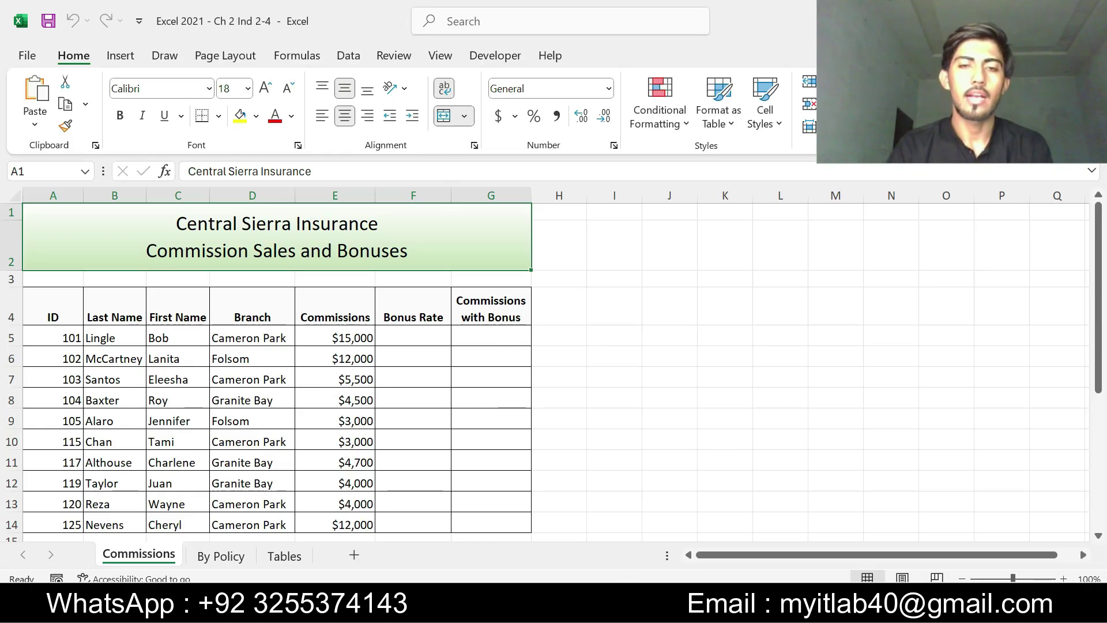
key(alt+Tab)
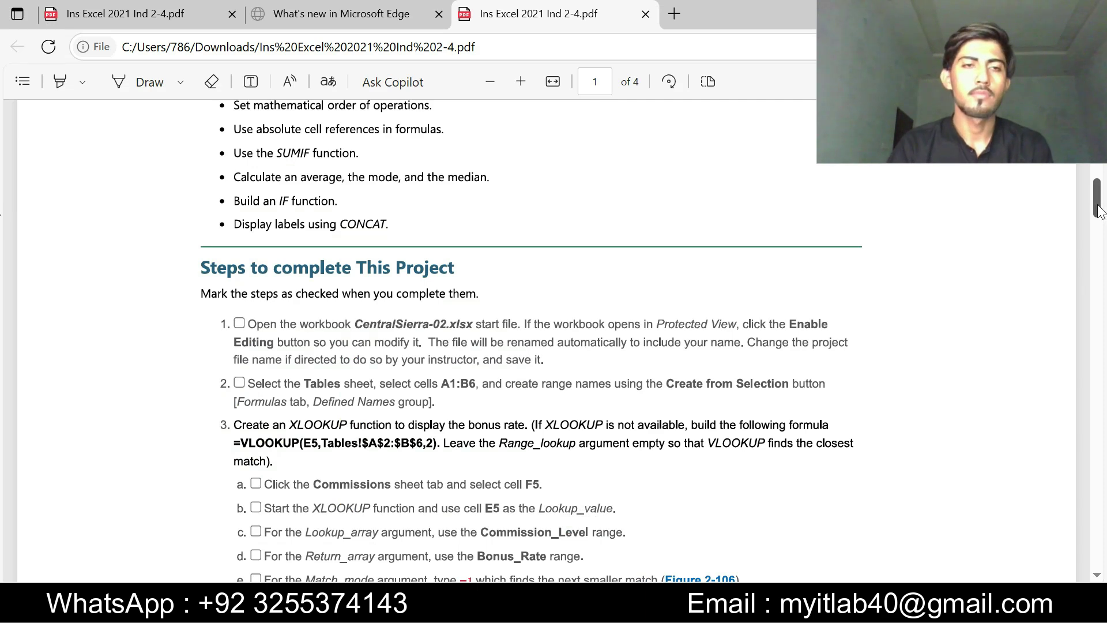
scroll(1100, 211, down, 4)
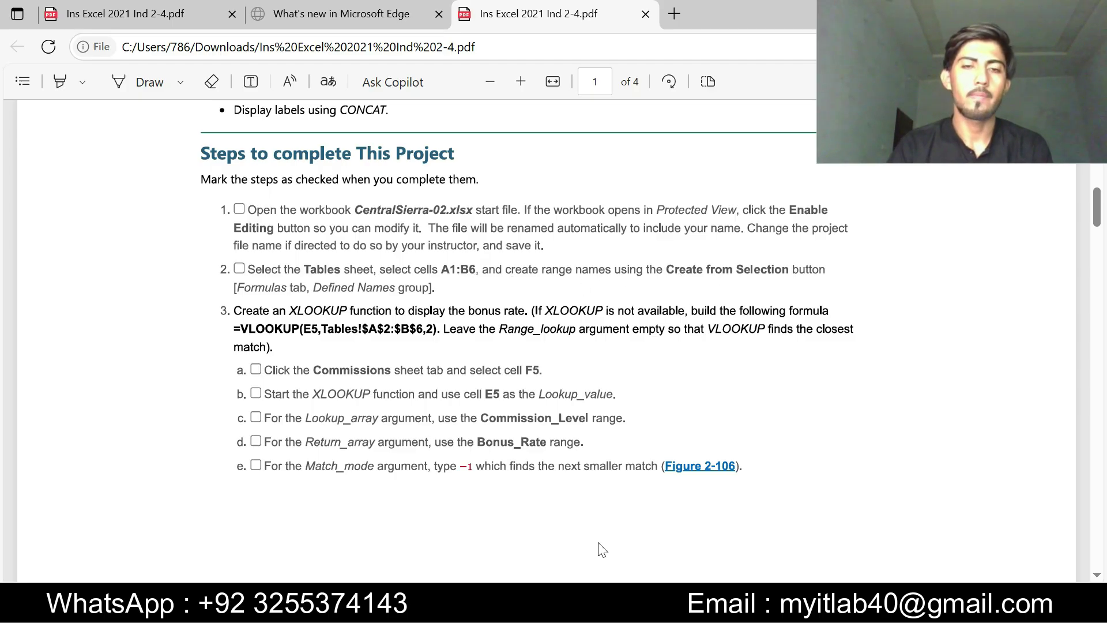
click(600, 563)
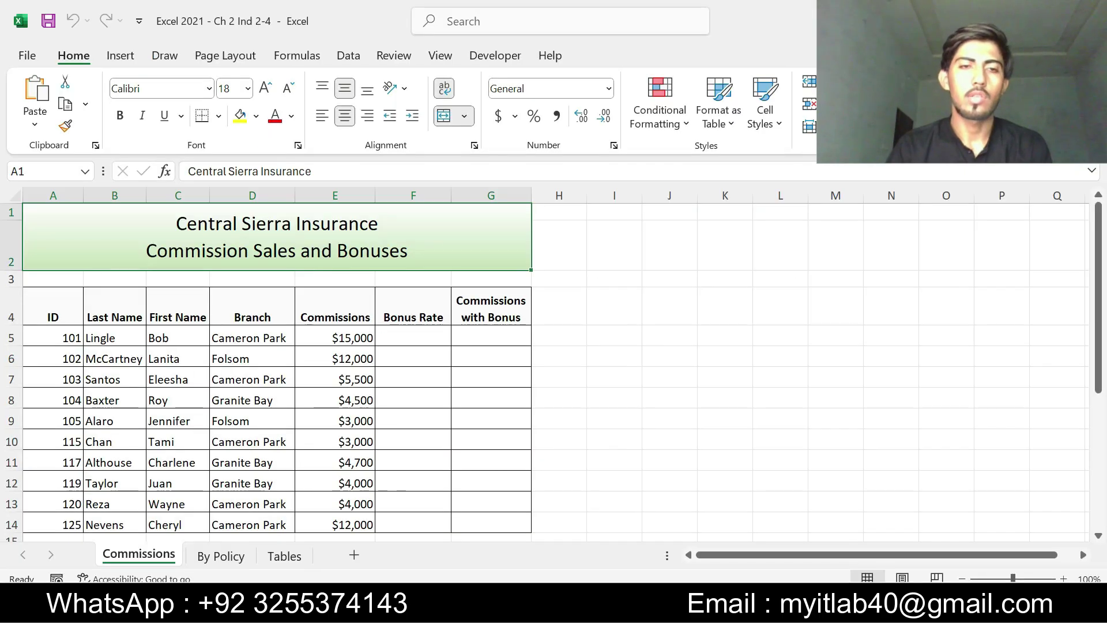
- Create Commission_Level and Bonus_Rate range names from the top row of Tables!A1:B6
click(282, 556)
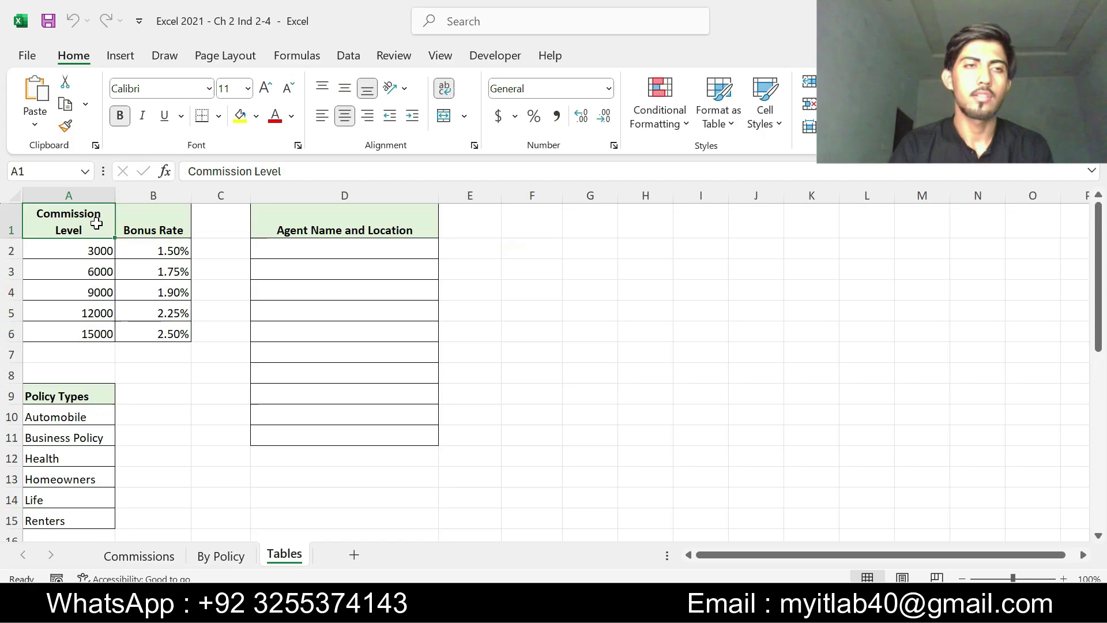
drag(96, 223, 189, 334)
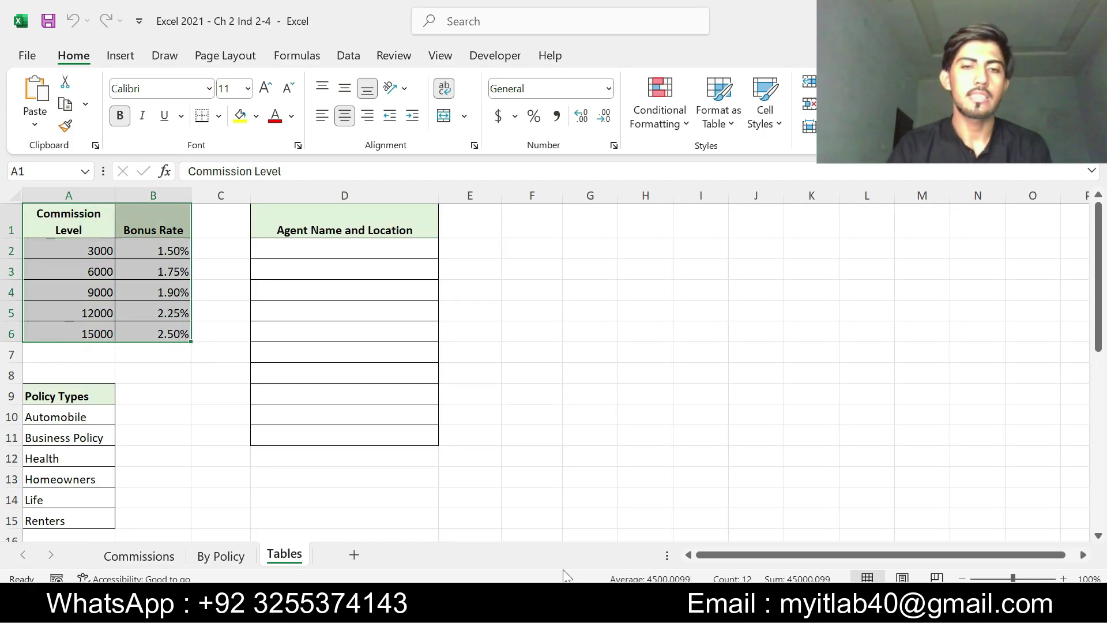
key(alt+Tab)
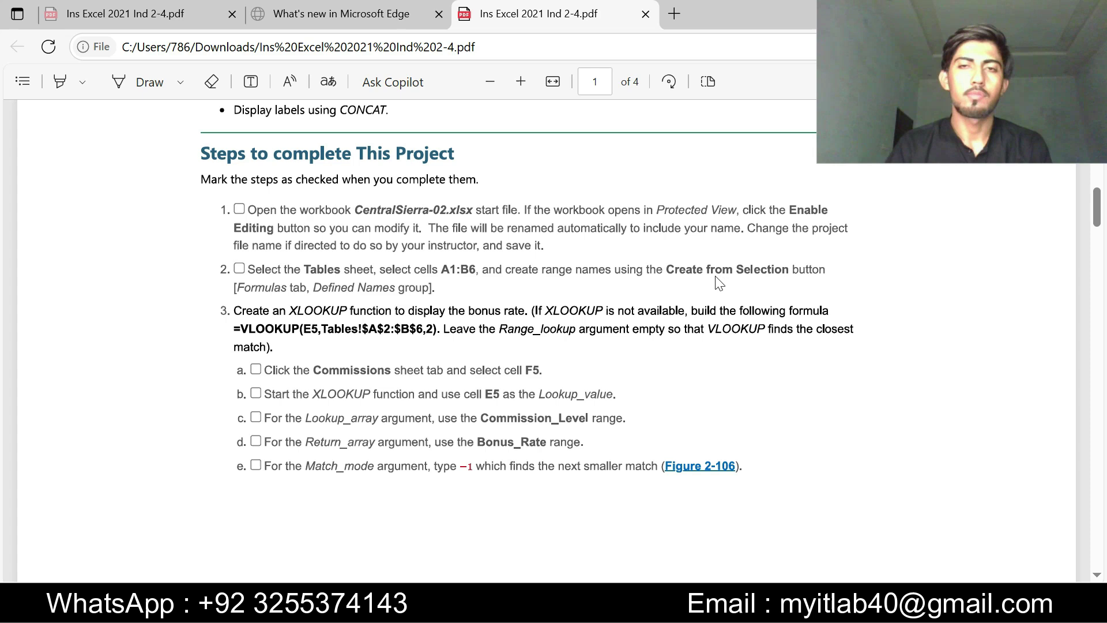
key(alt+Tab)
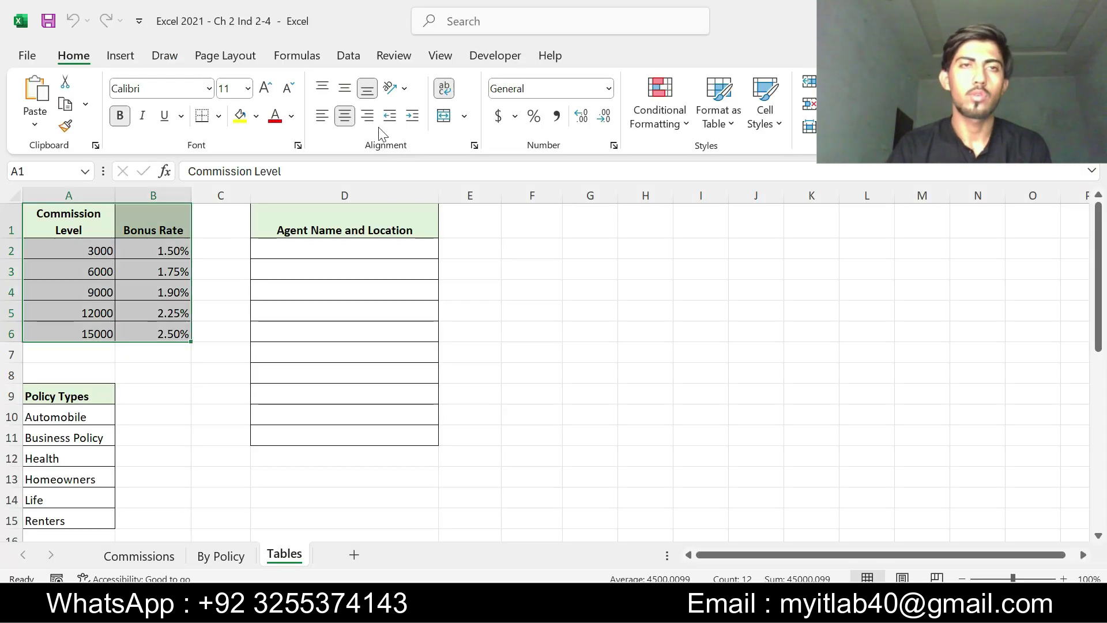
click(311, 56)
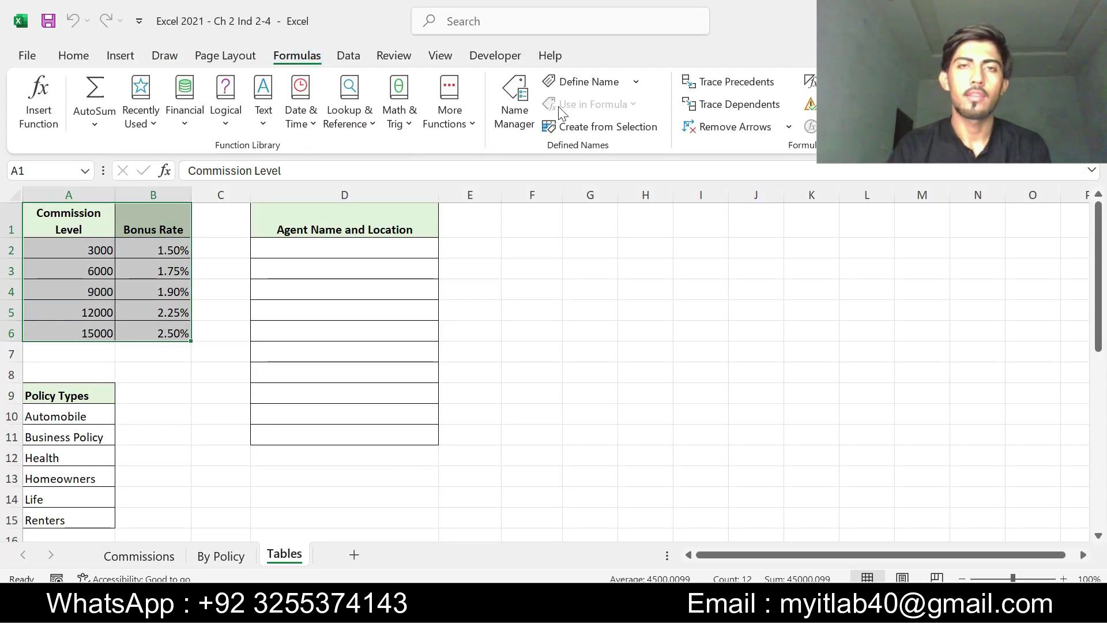
click(574, 126)
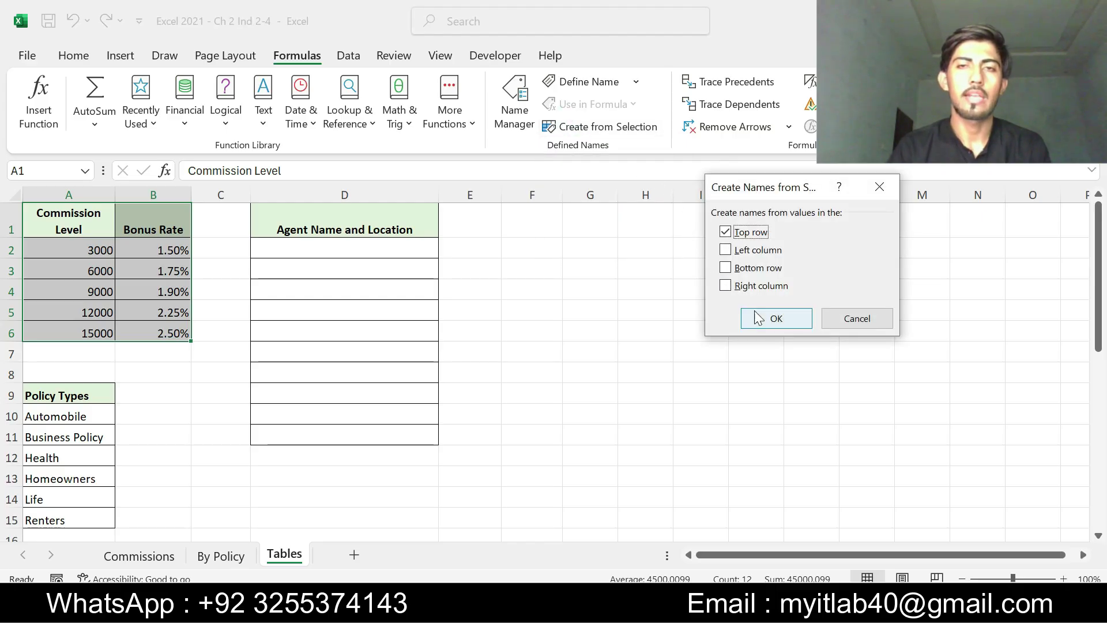
click(758, 318)
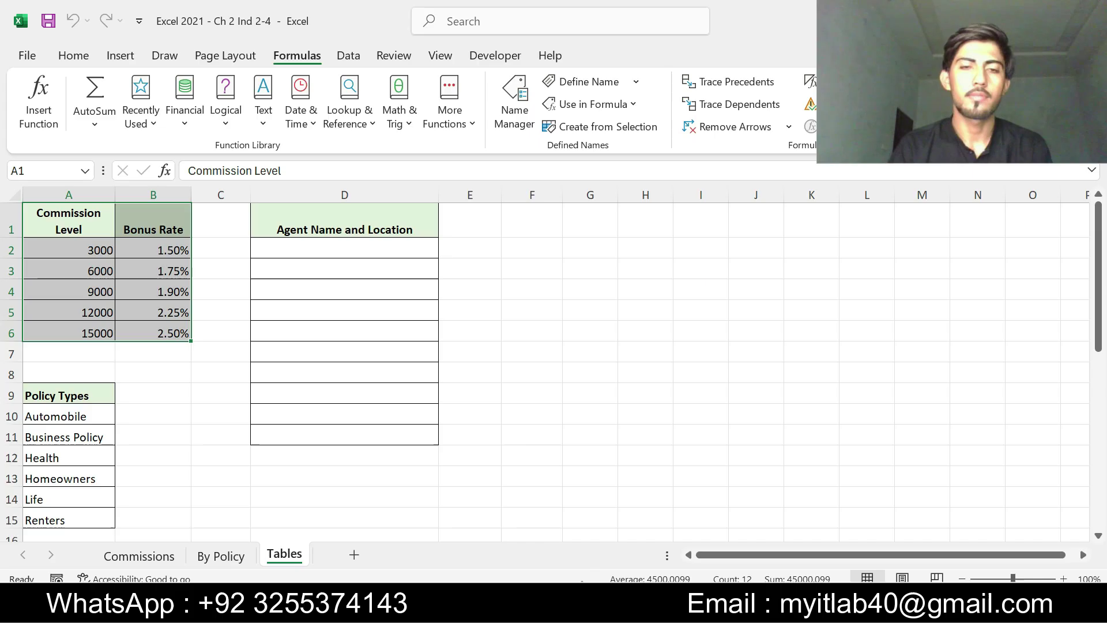
key(alt+Tab)
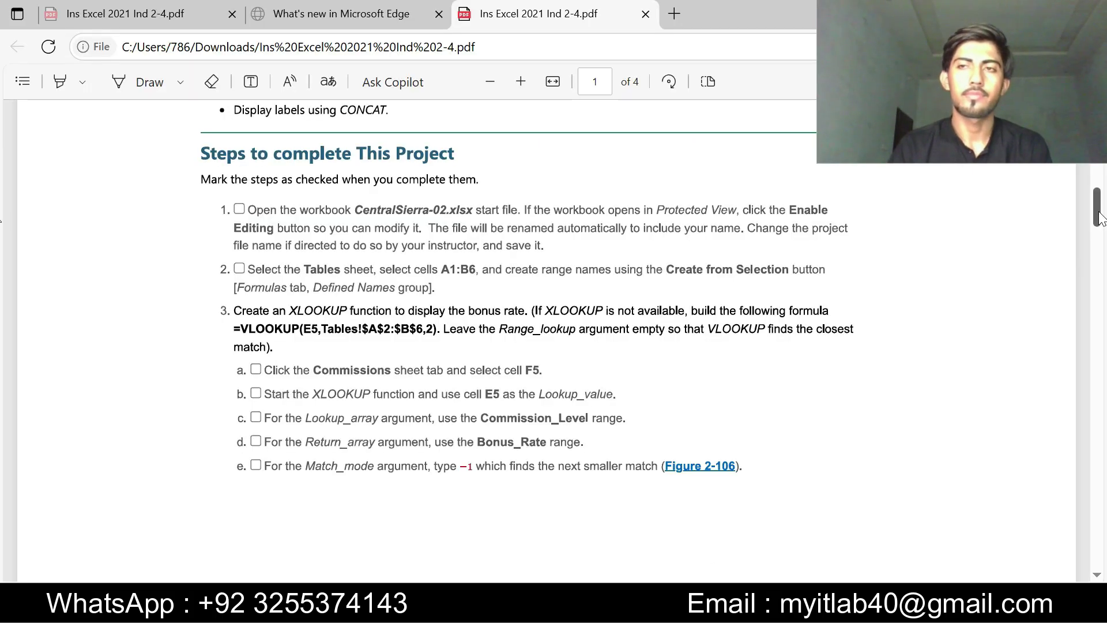
- Read XLOOKUP sub-steps 3a–3e in the instructions PDF
drag(1100, 218, 1100, 220)
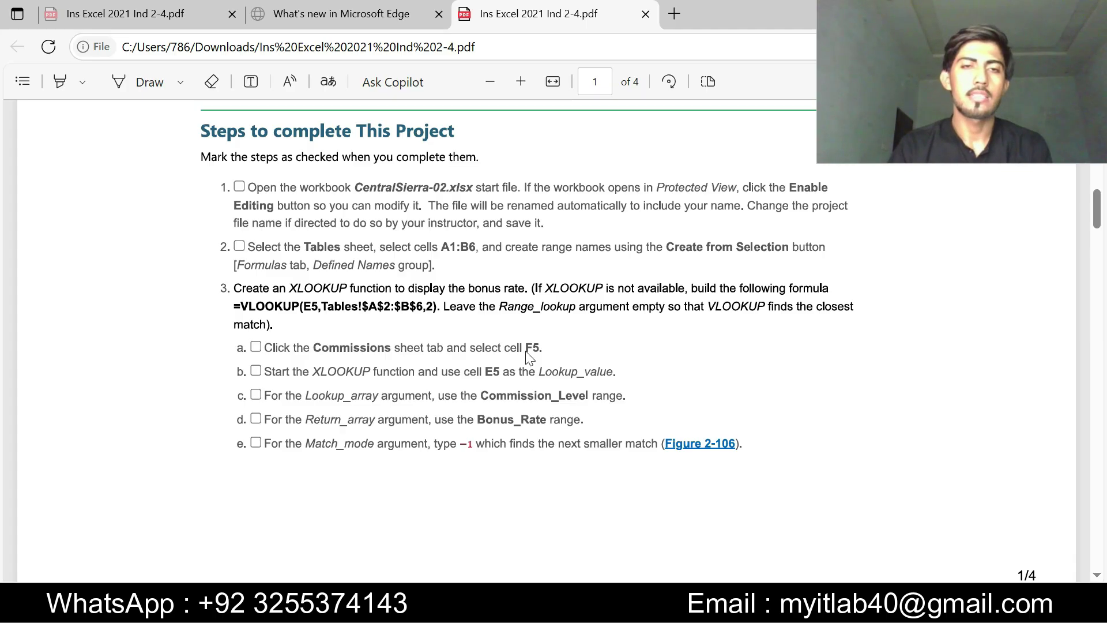
- Select cell F5 on the Commissions sheet for the first bonus rate
key(alt+Tab)
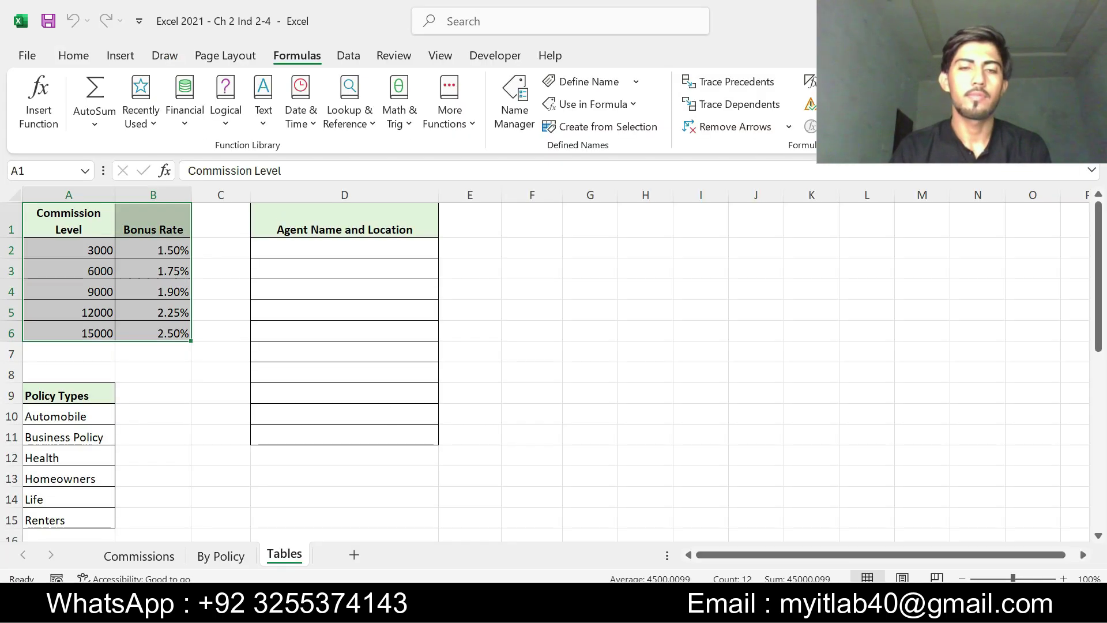
click(148, 555)
click(432, 331)
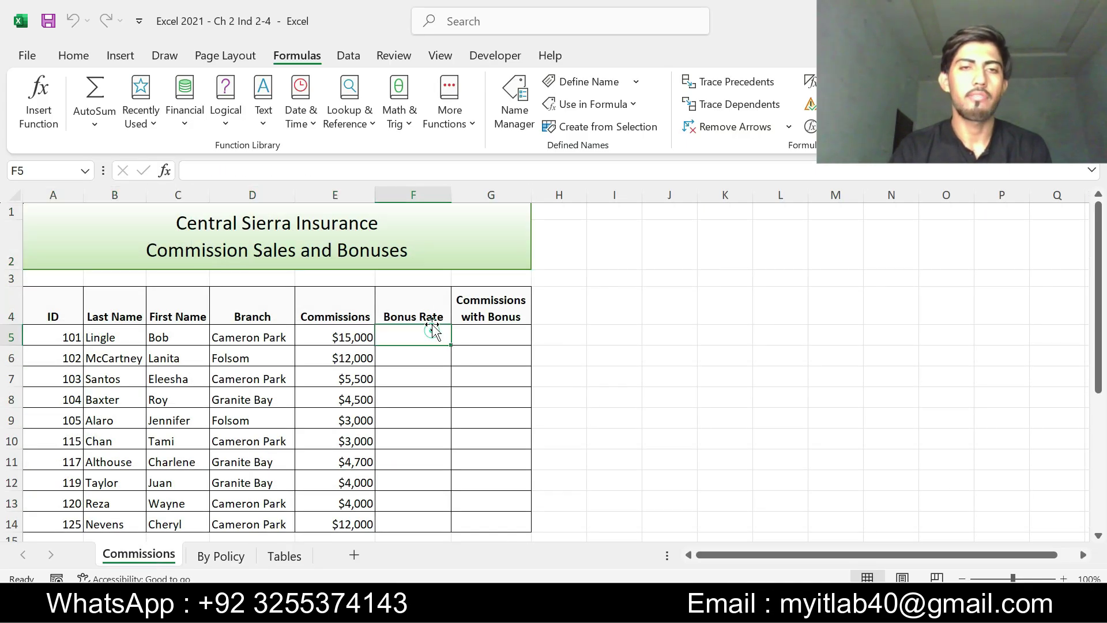
key(alt+Tab)
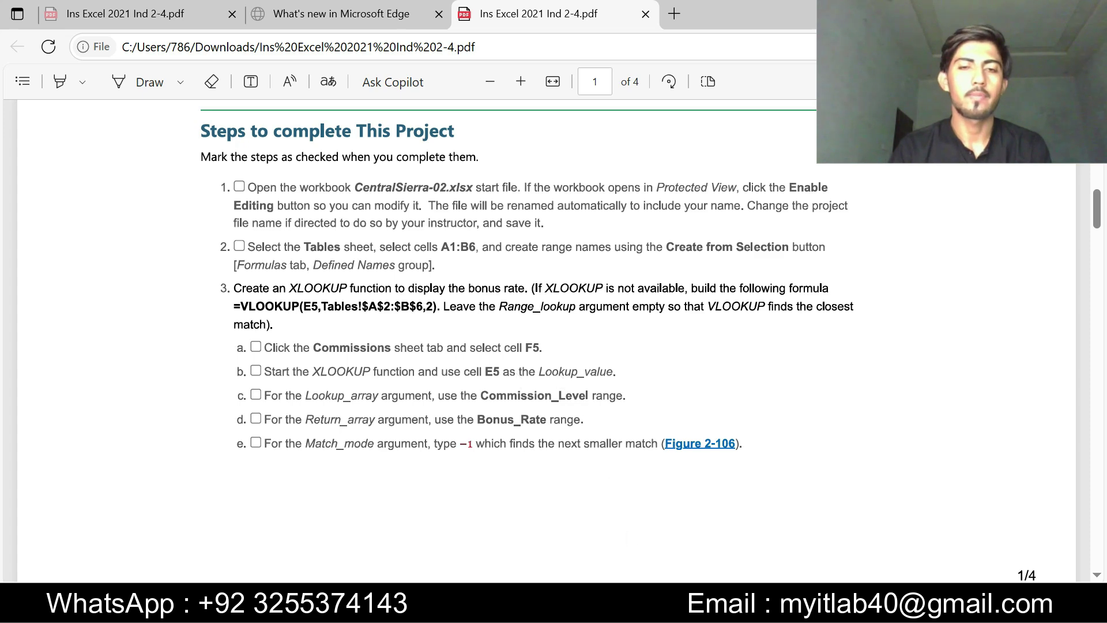
click(615, 603)
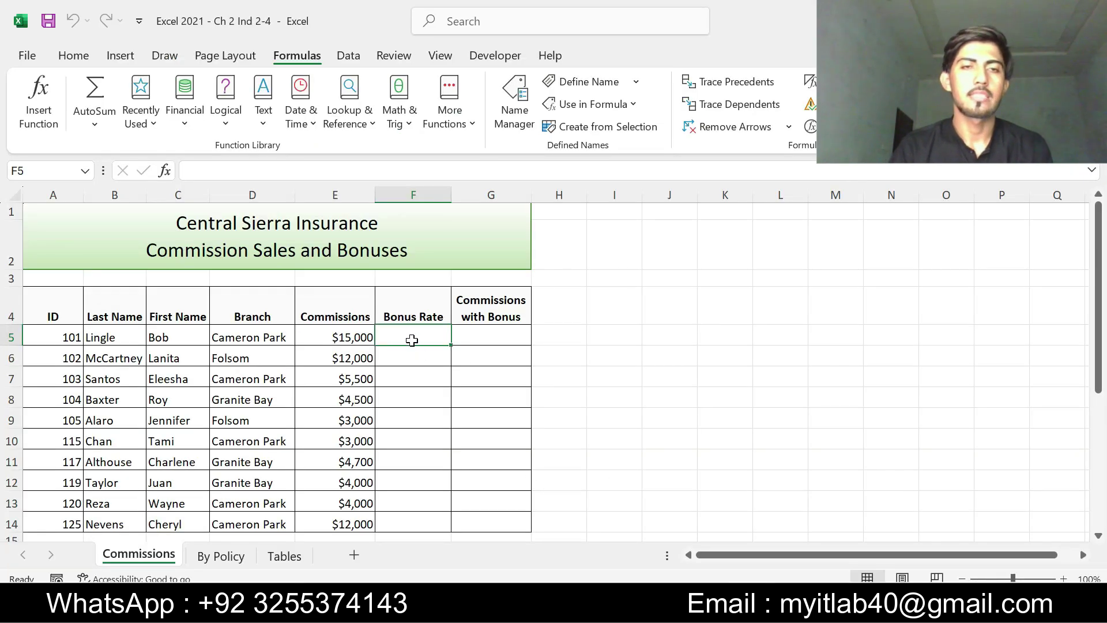
- Start =XLOOKUP( in F5 with E5 as the lookup value
text(=)
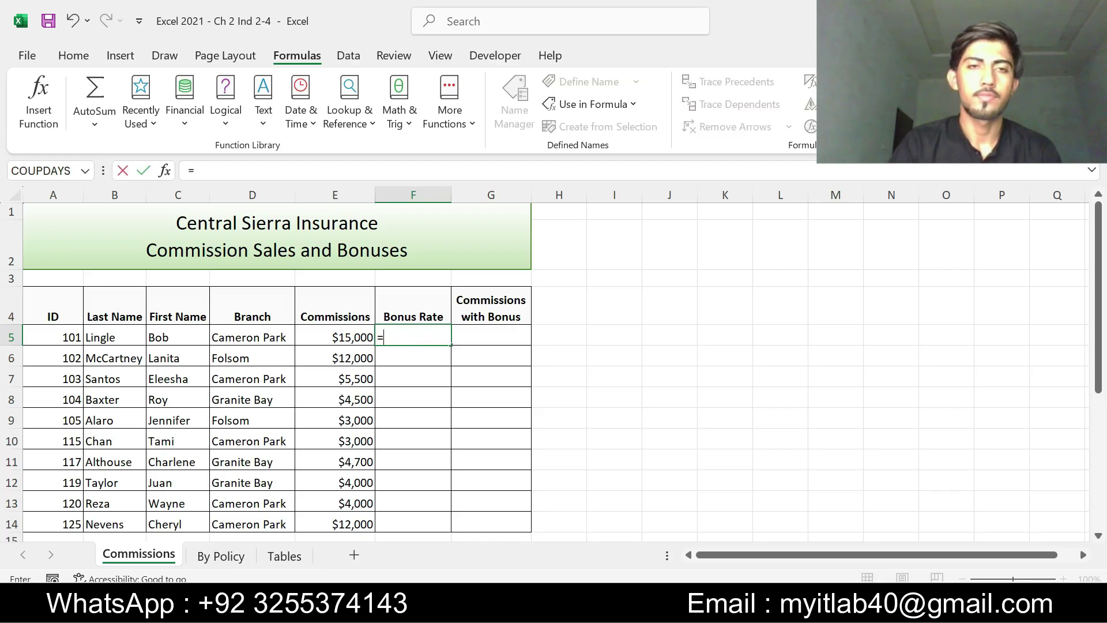
text(X)
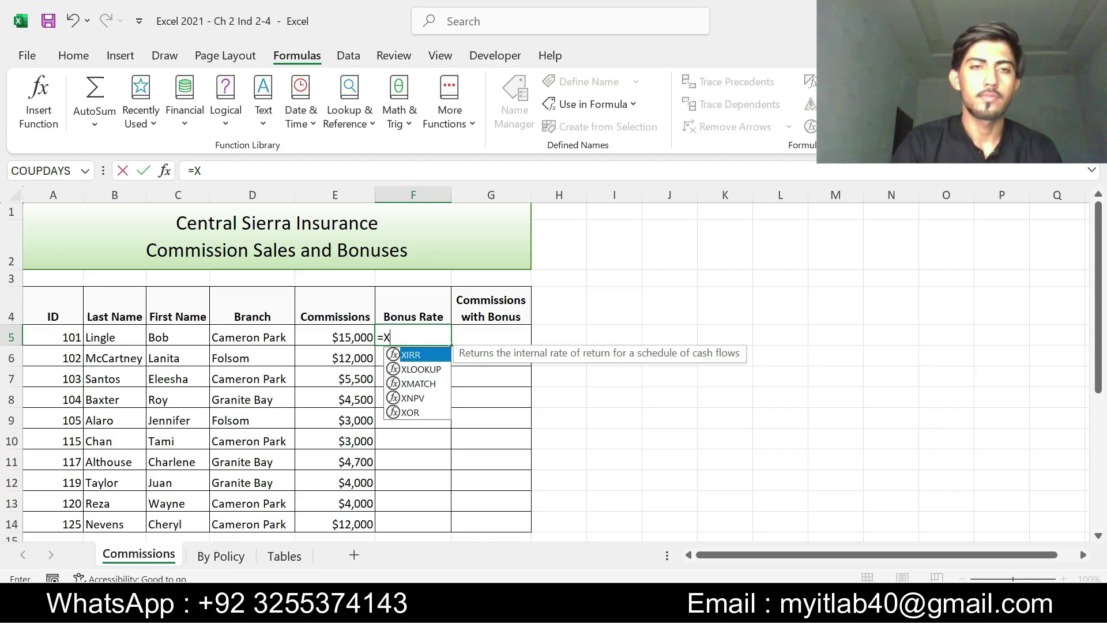
double_click(424, 369)
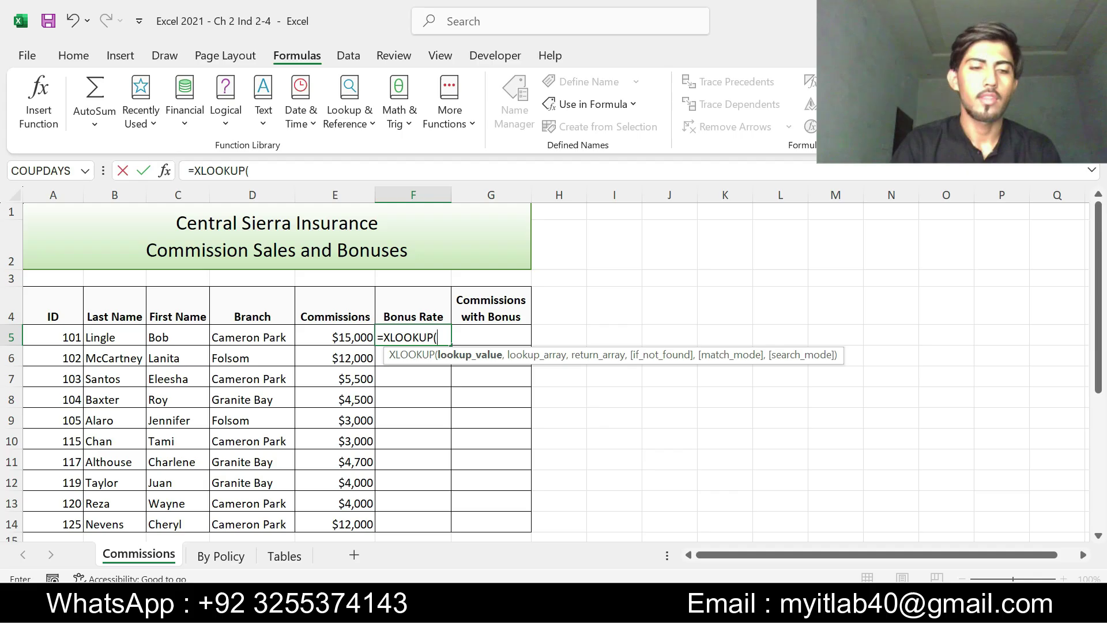
text(E5)
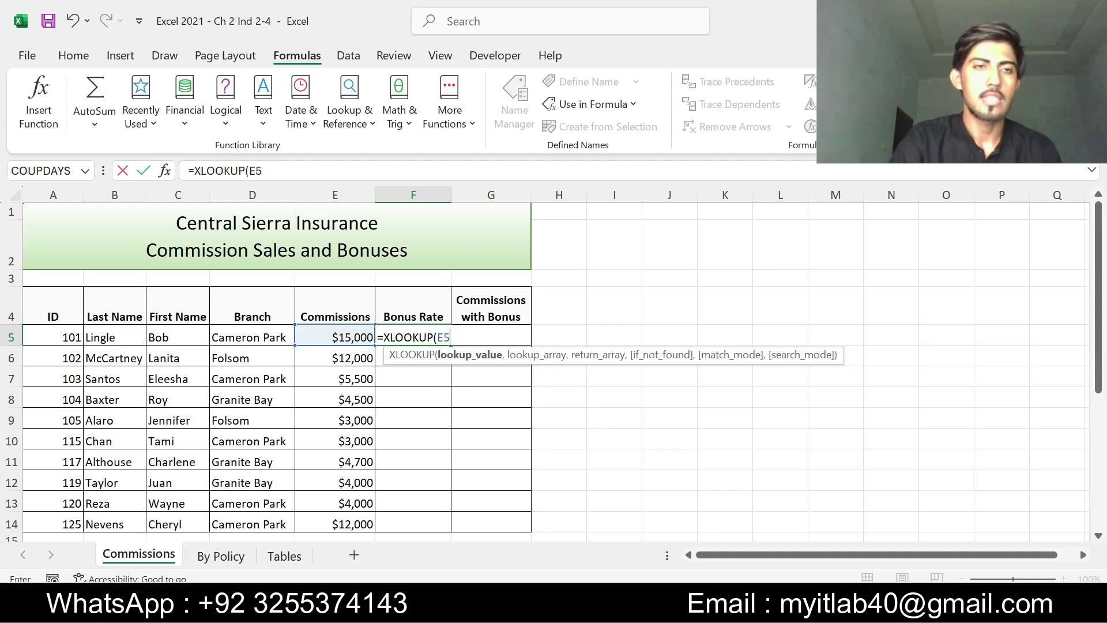
text(,)
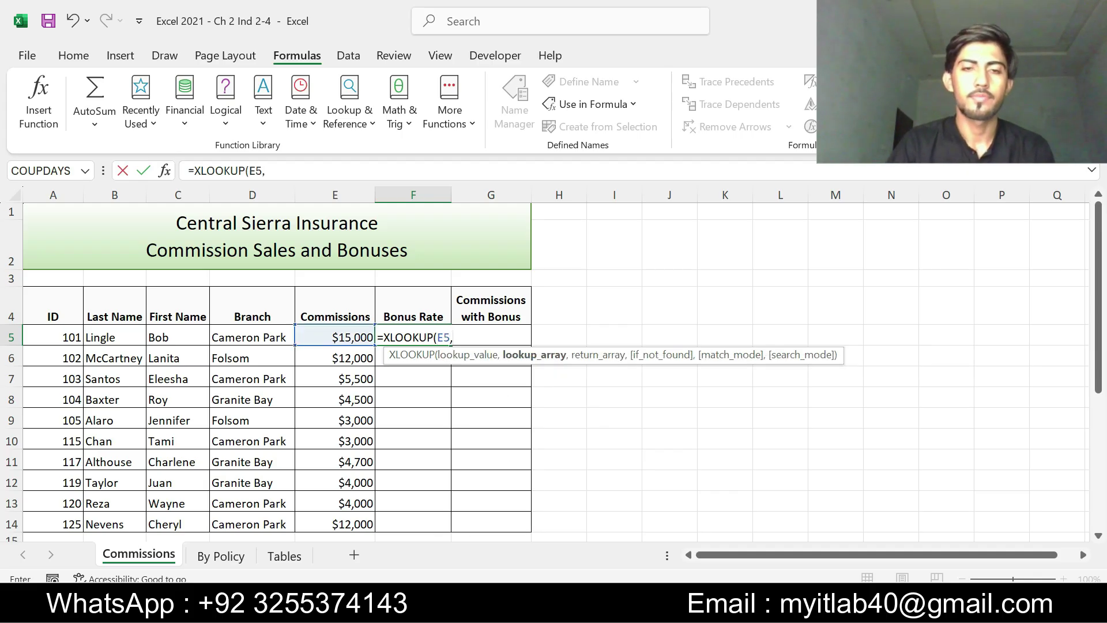
key(alt+Tab)
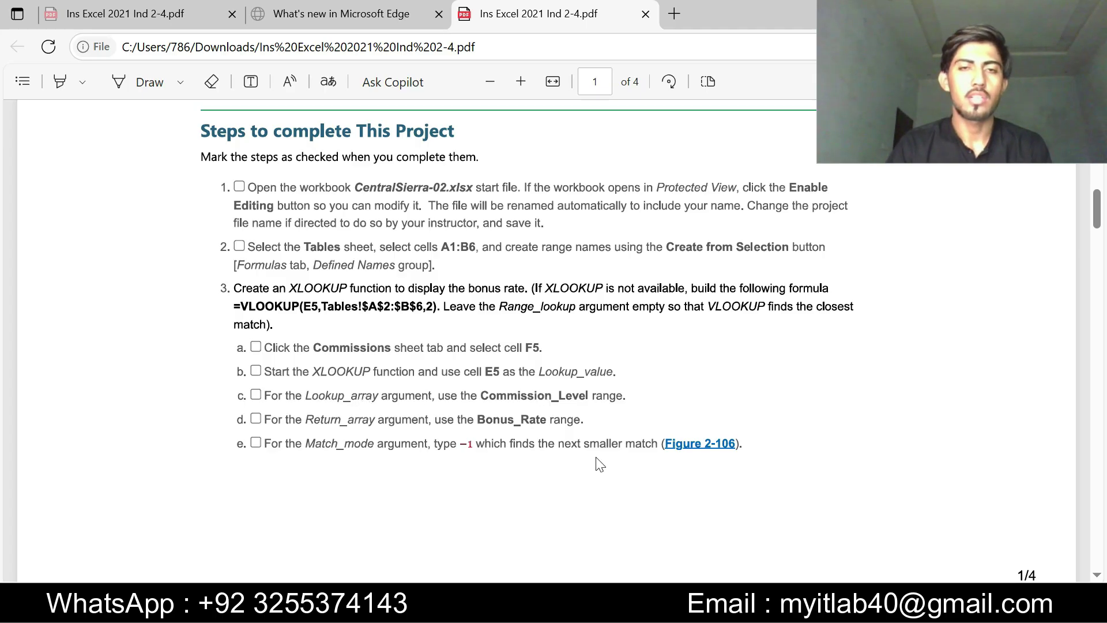
- Open the XLOOKUP Function Arguments and clear the Tables!A1:A6 lookup reference
mouse_move(658, 609)
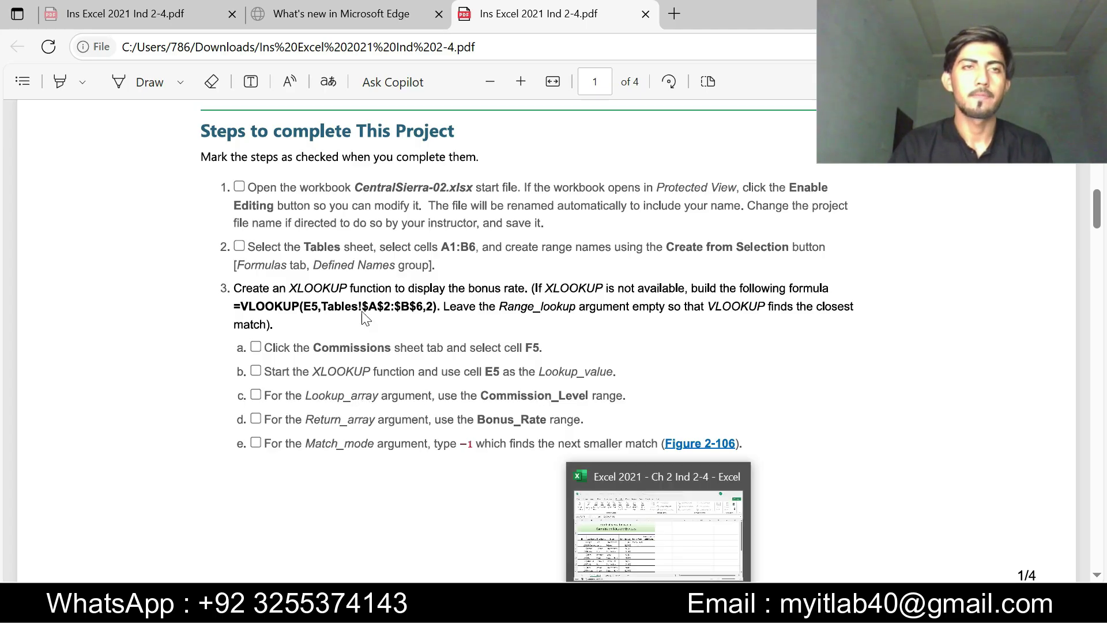
key(alt+Tab)
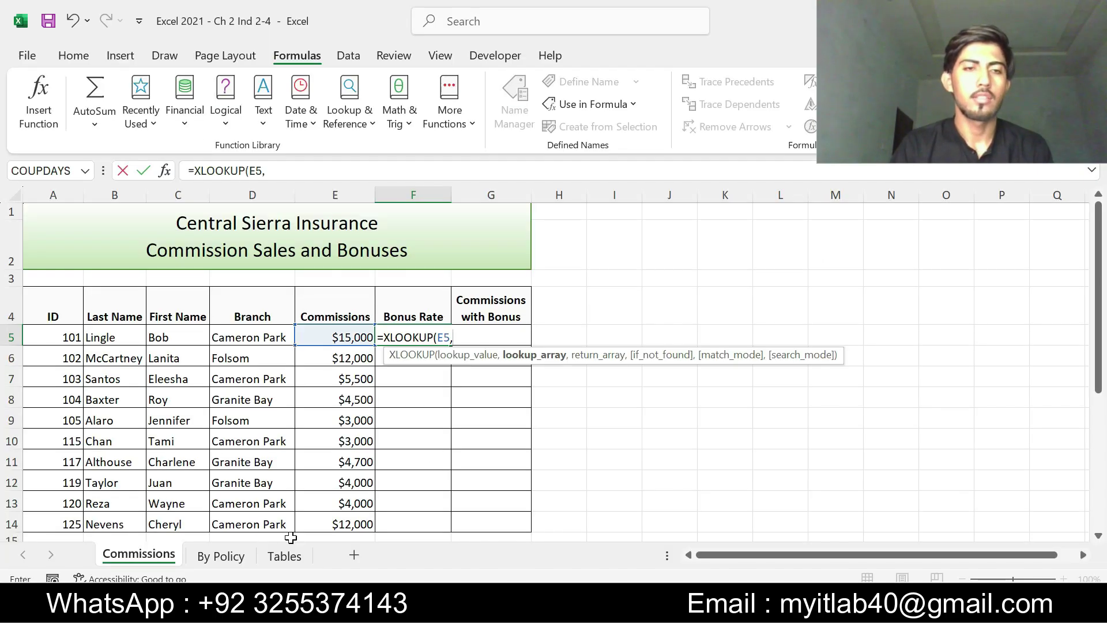
click(296, 557)
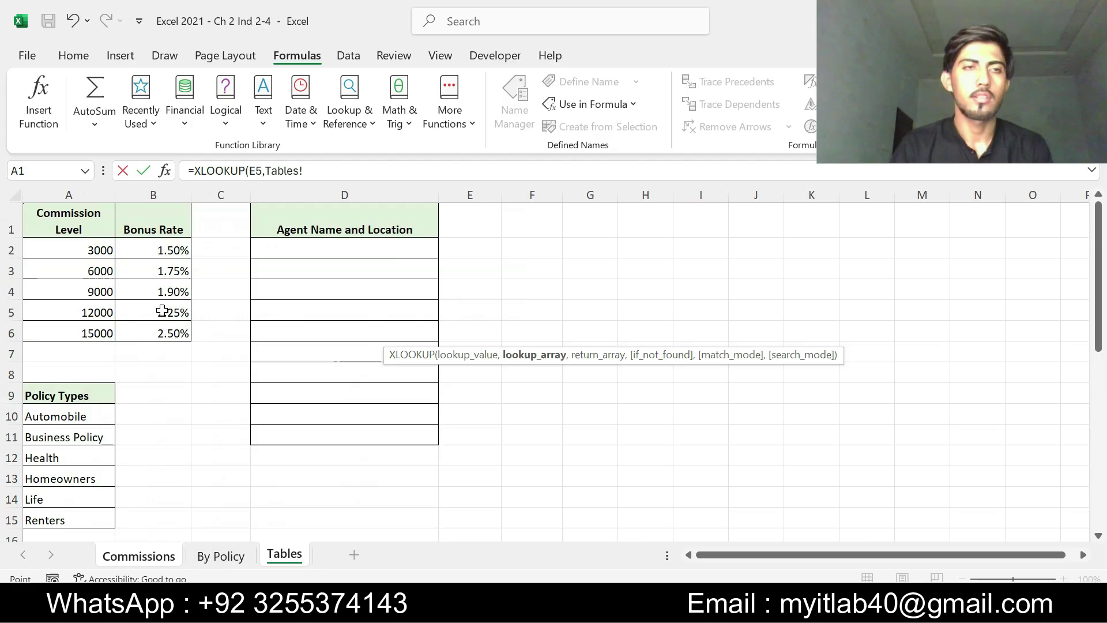
drag(91, 227, 94, 333)
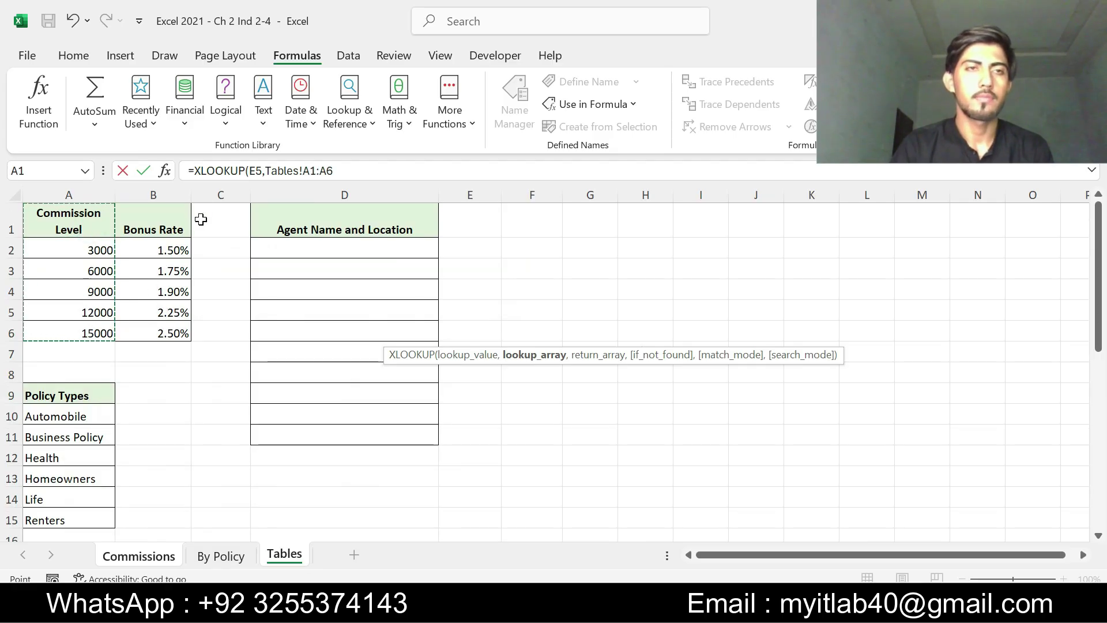
click(168, 167)
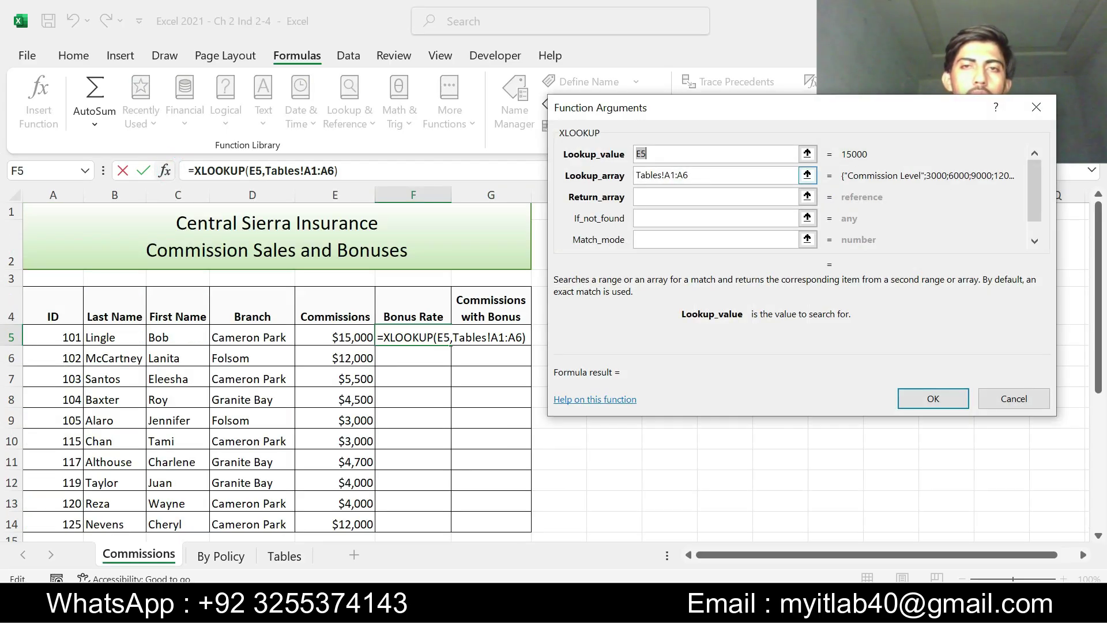
click(698, 175)
drag(698, 174, 635, 175)
key(BackSpace)
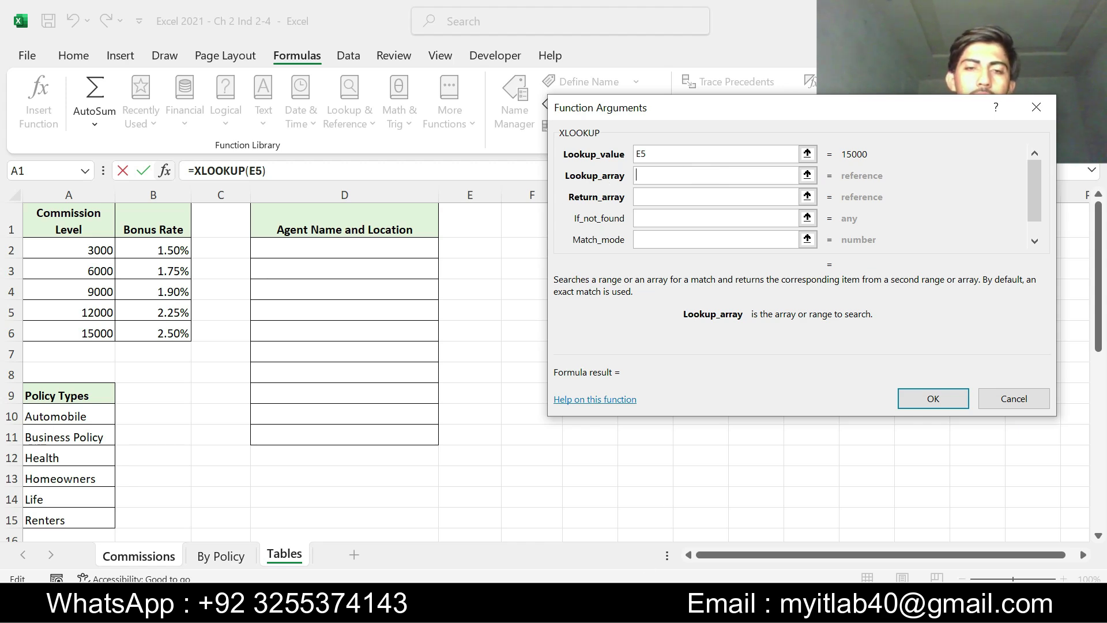
- Set the XLOOKUP Lookup_array to the range name Commission_Level
key(alt+Tab)
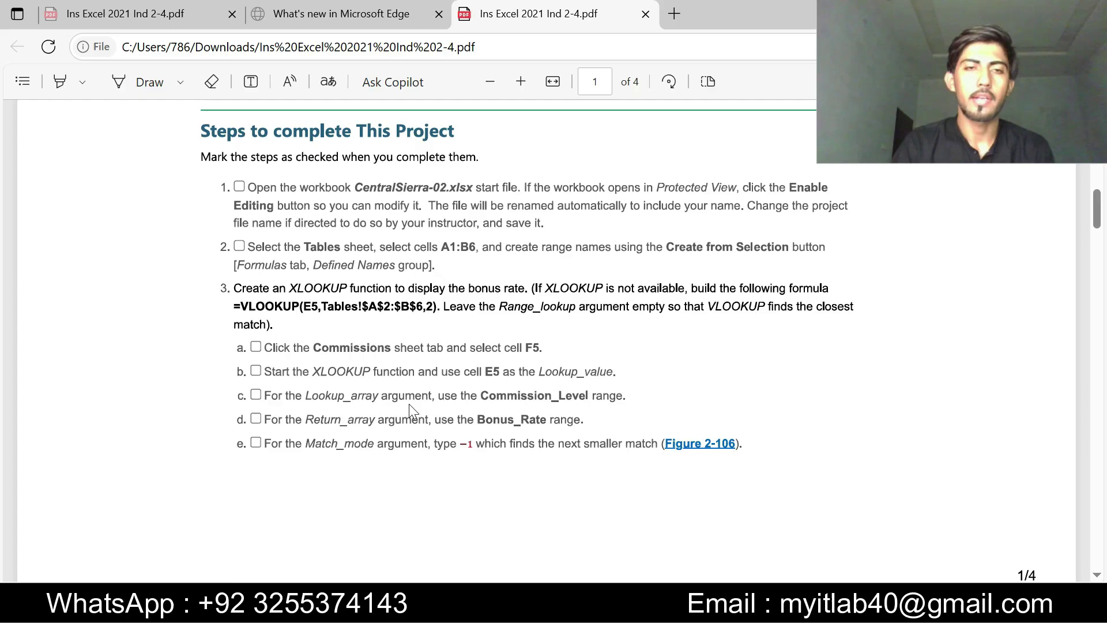
key(alt+Tab)
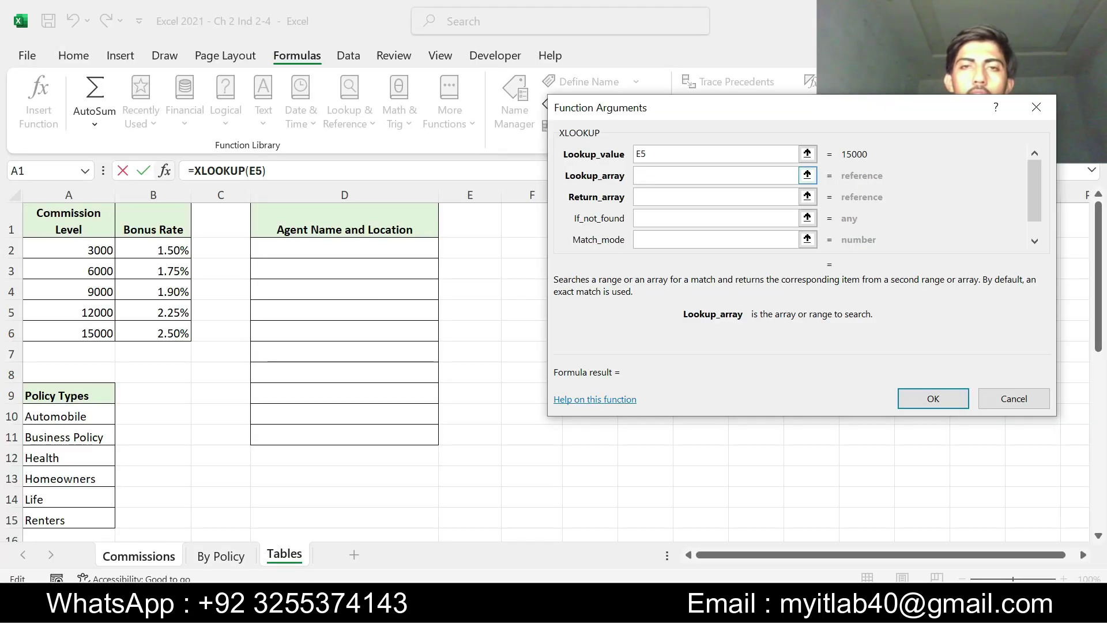
click(640, 173)
text(C)
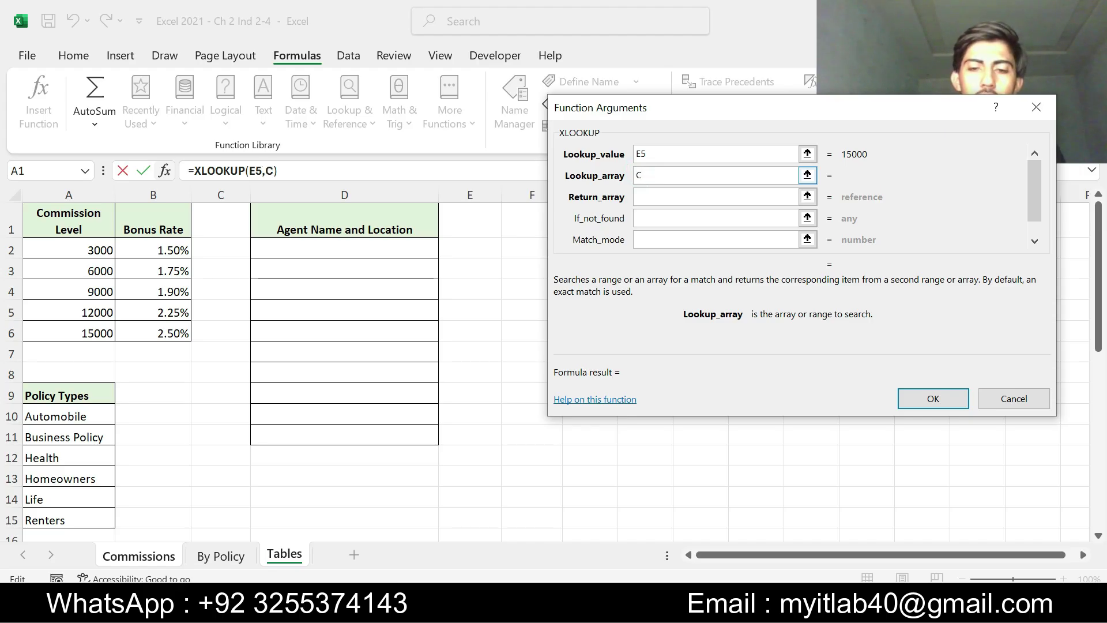
text(ommi)
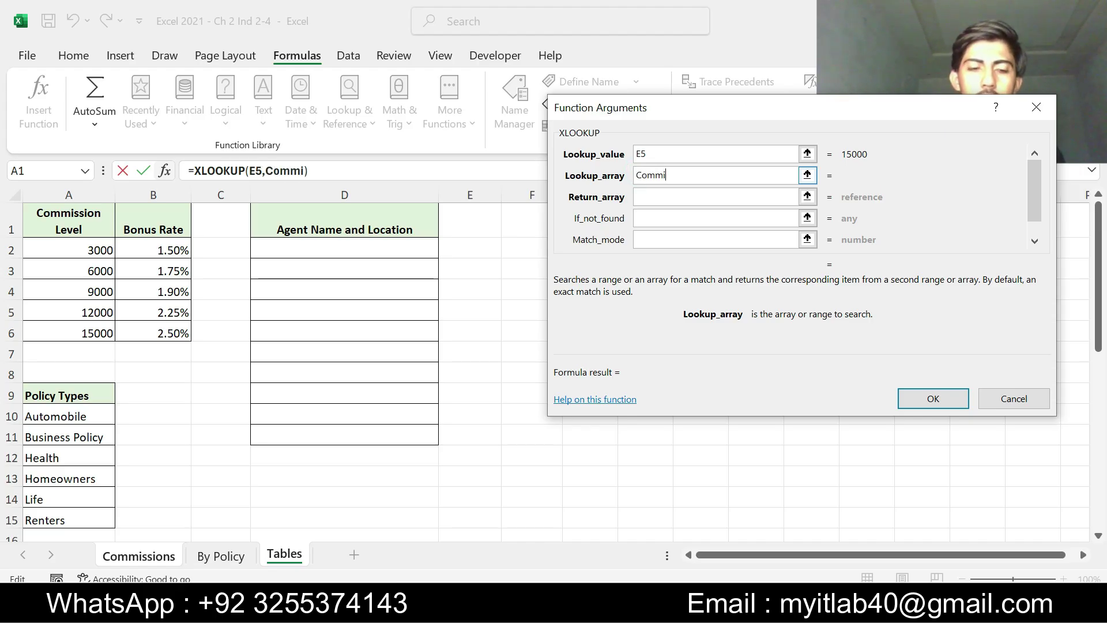
text(ssion_)
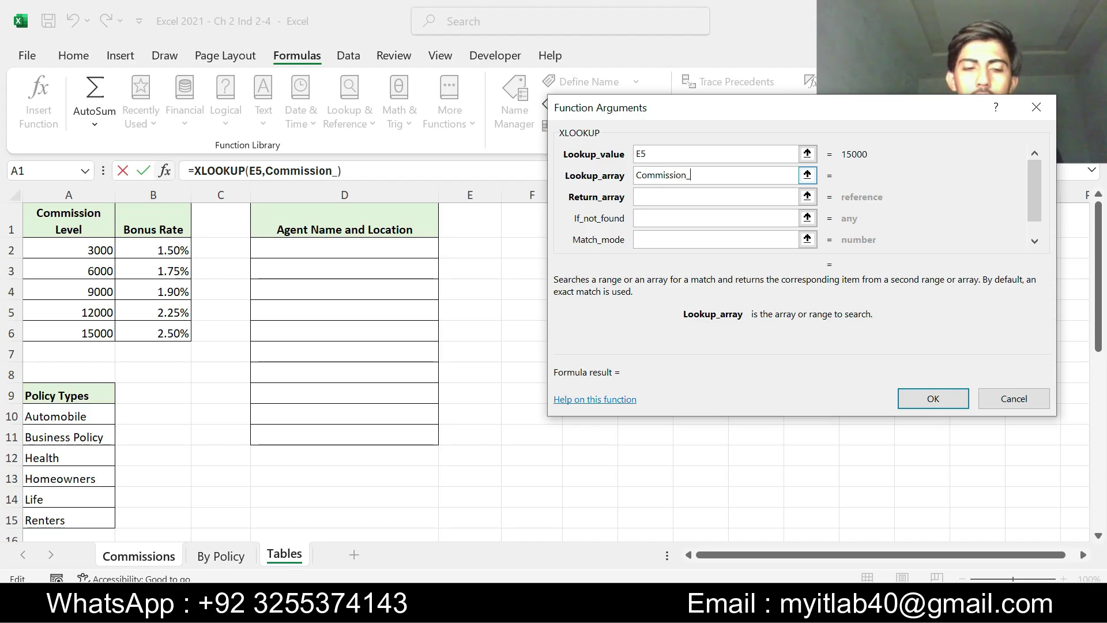
text(Le)
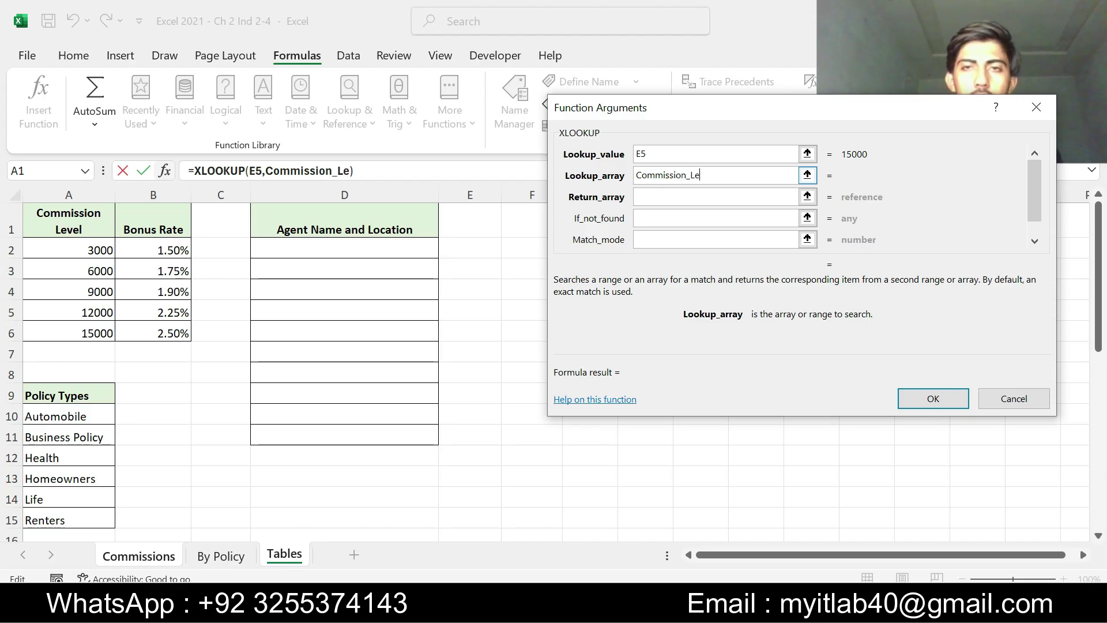
text(vel)
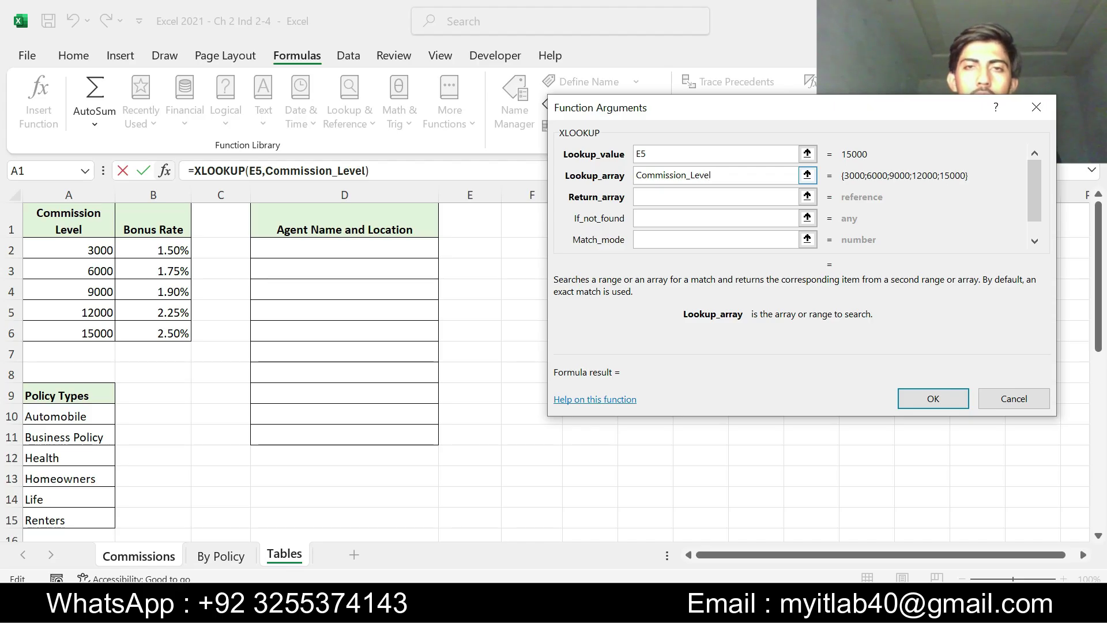
click(717, 197)
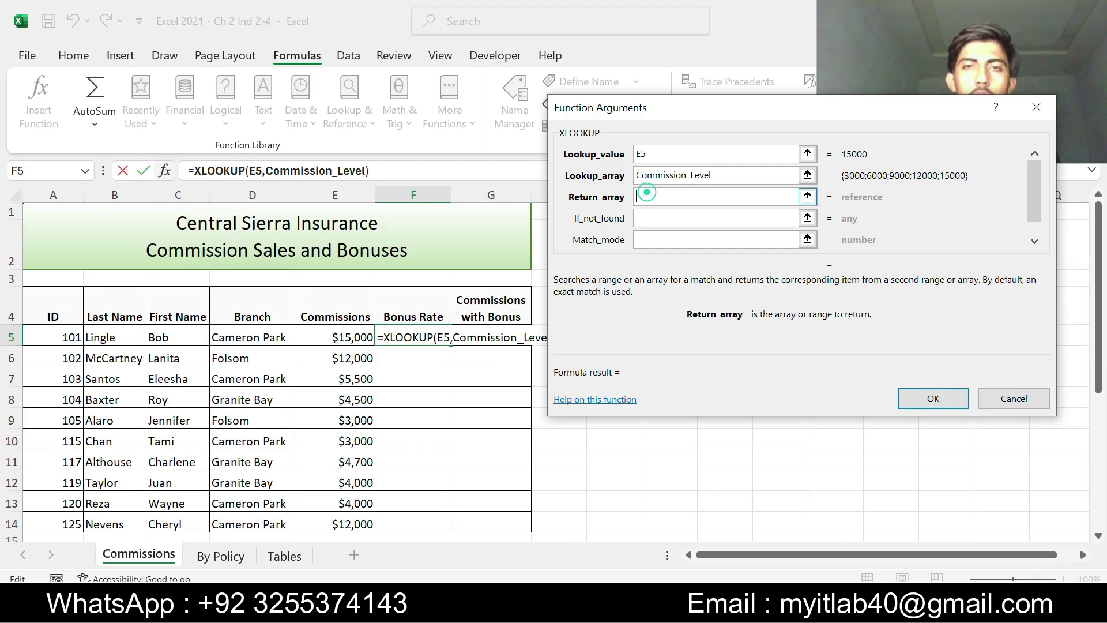
- Set the XLOOKUP Return_array to the range name Bonus_Rate
key(alt+Tab)
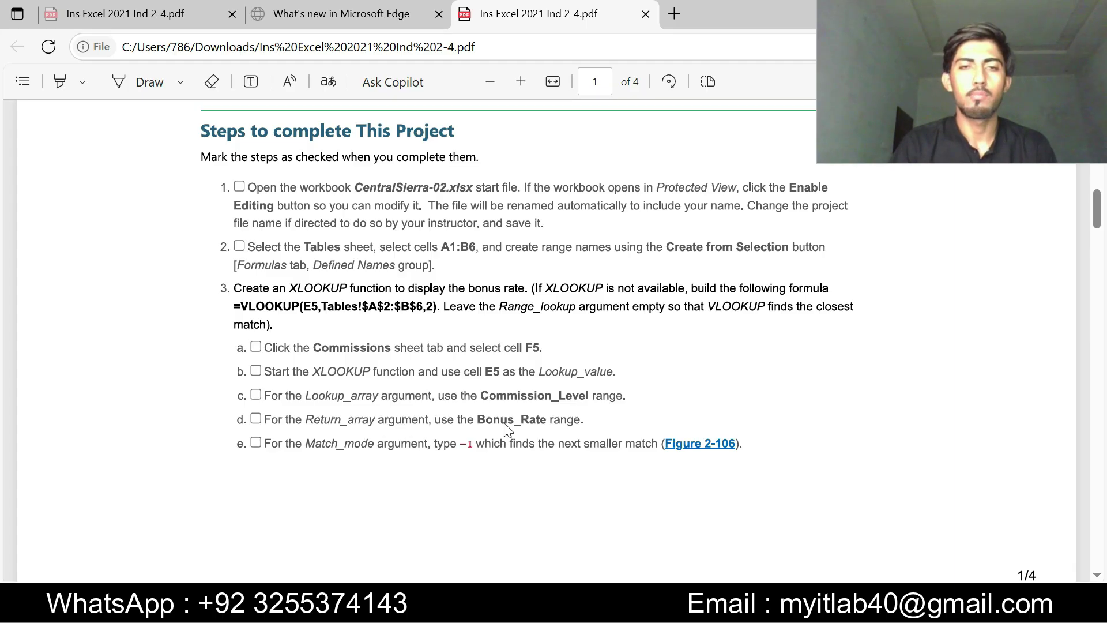
key(alt+Tab)
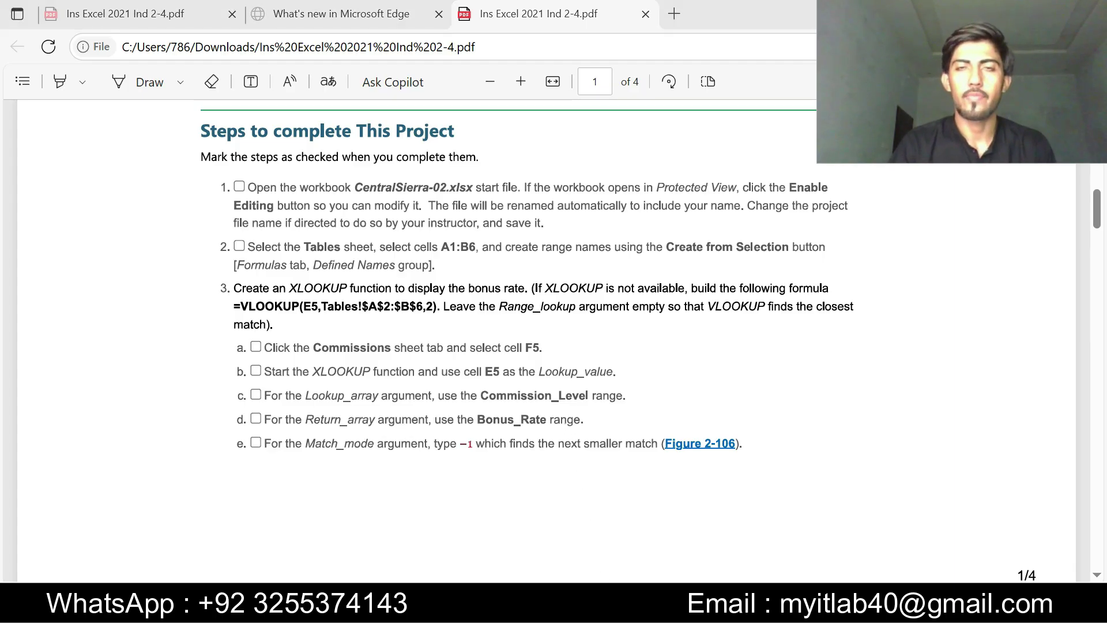
click(651, 196)
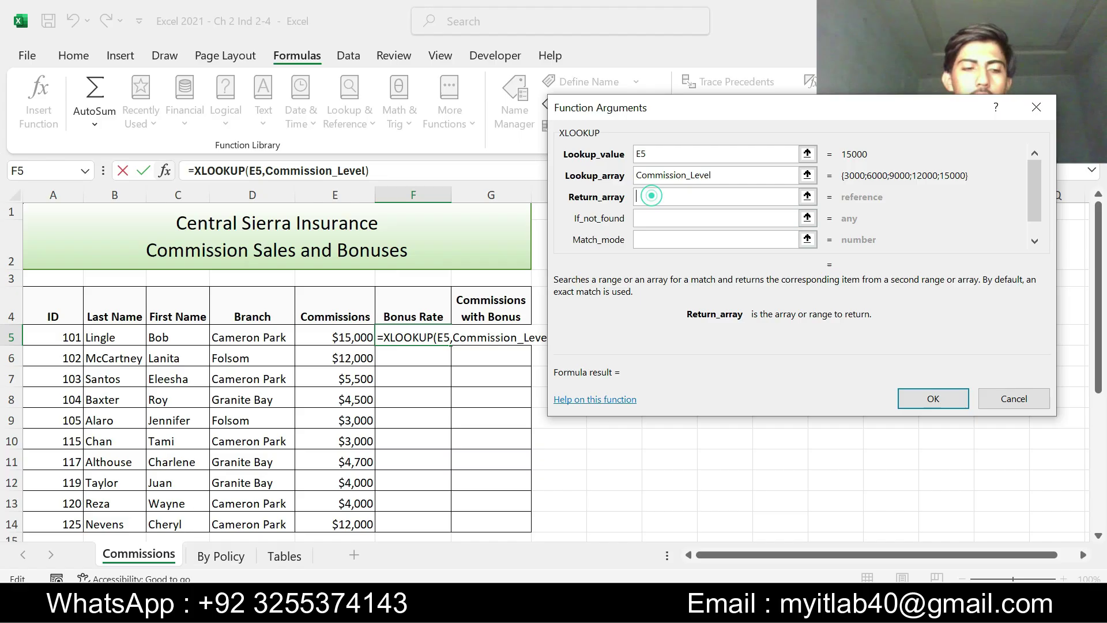
text(Bonus_)
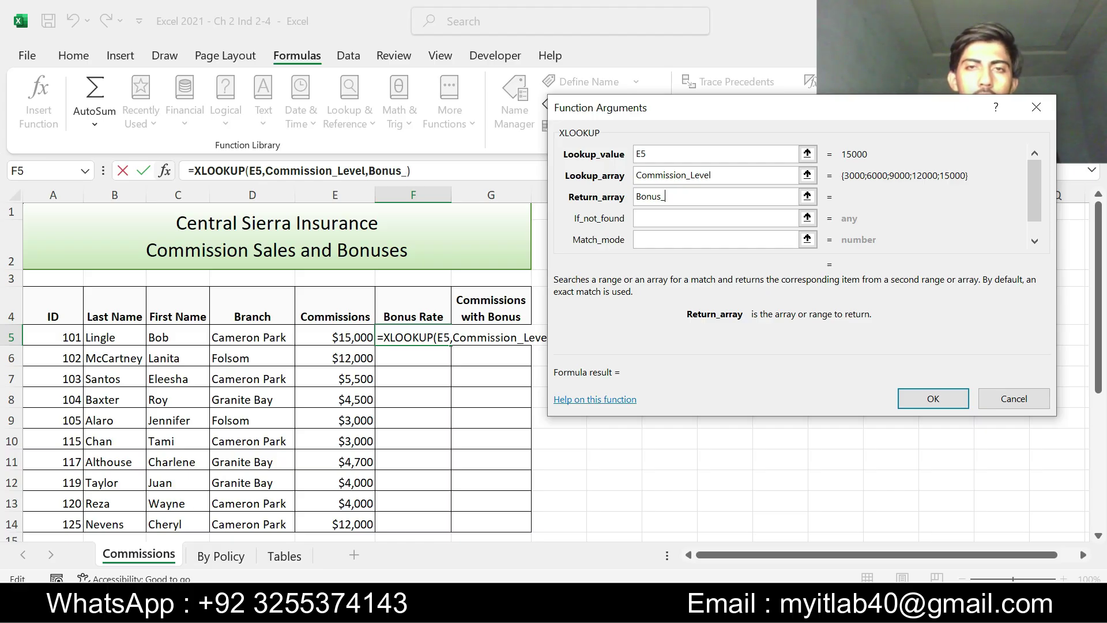
key(alt+Tab)
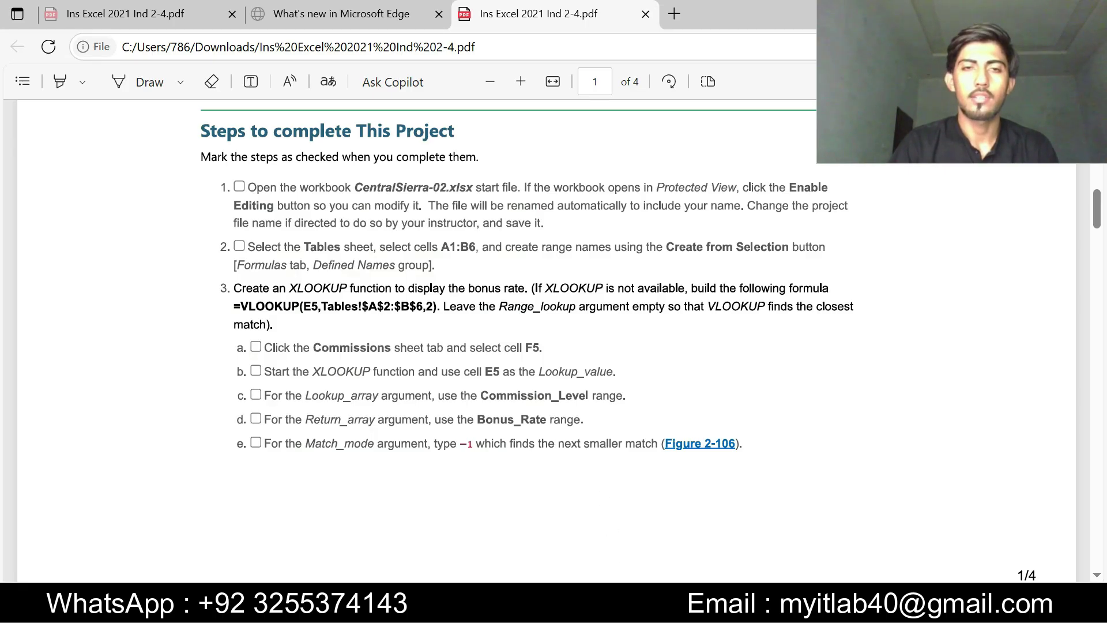
key(alt+Tab)
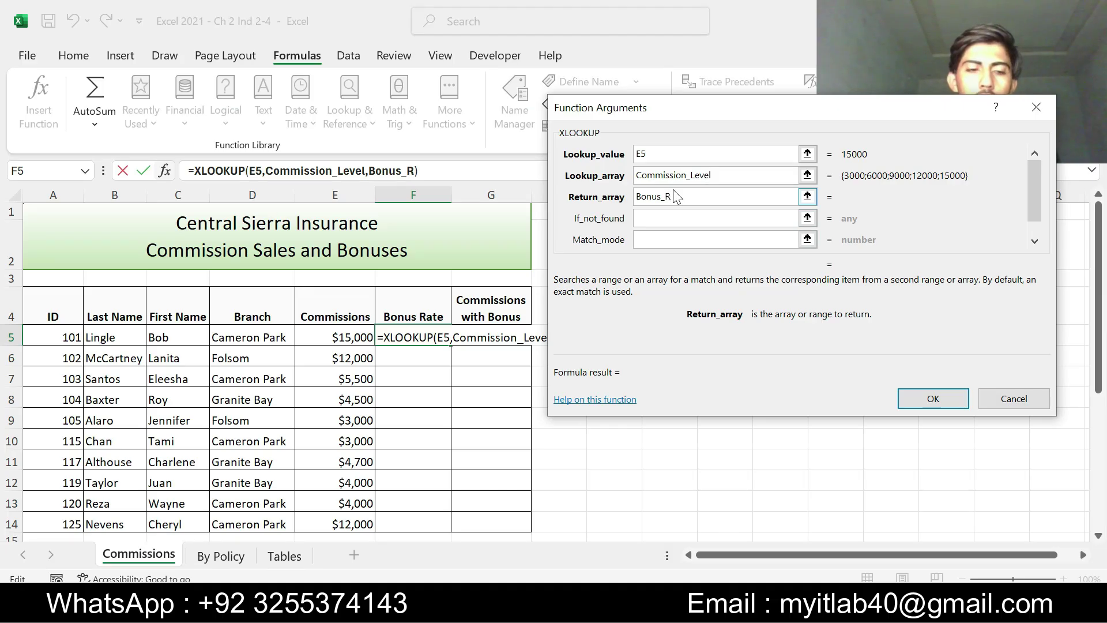
text(te)
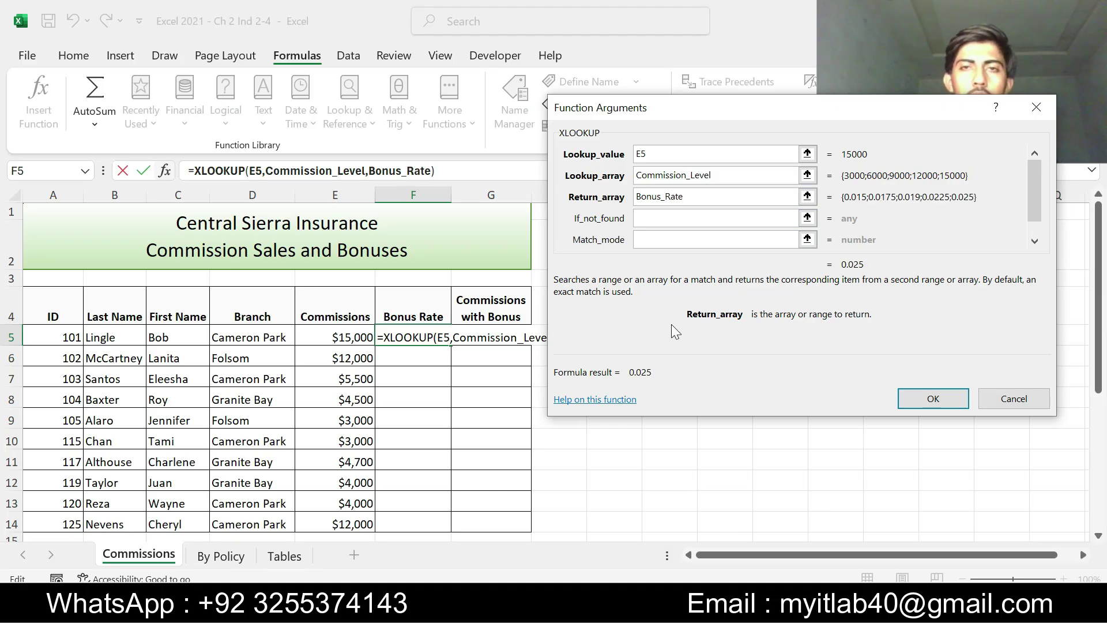
- Set Match_mode to -1 and finish the formula, returning 0.025 in F5
click(652, 239)
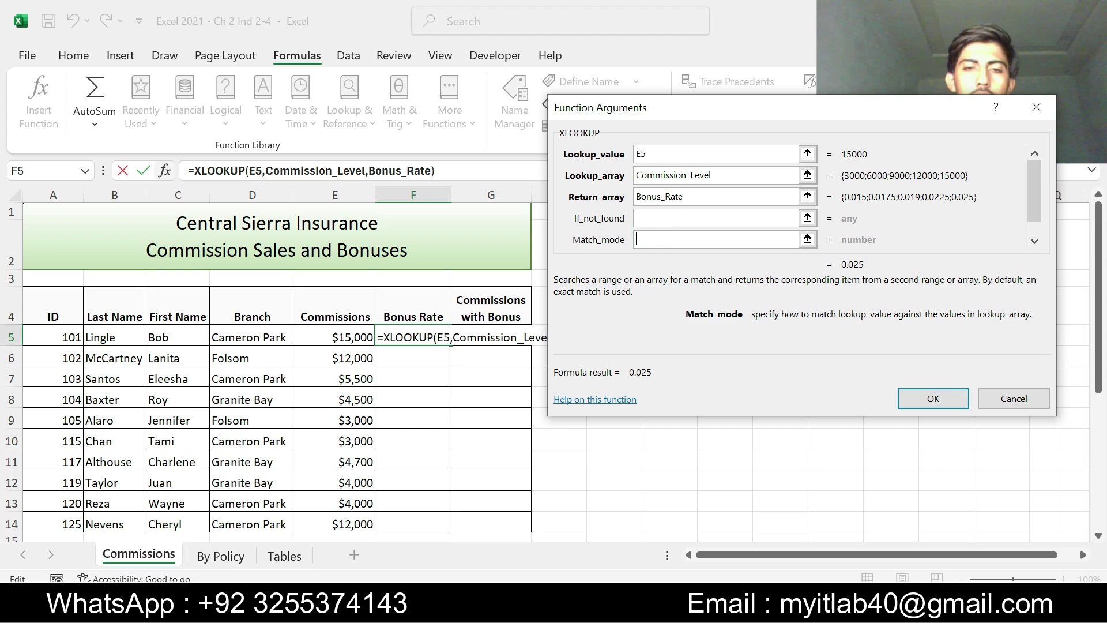
key(alt+Tab)
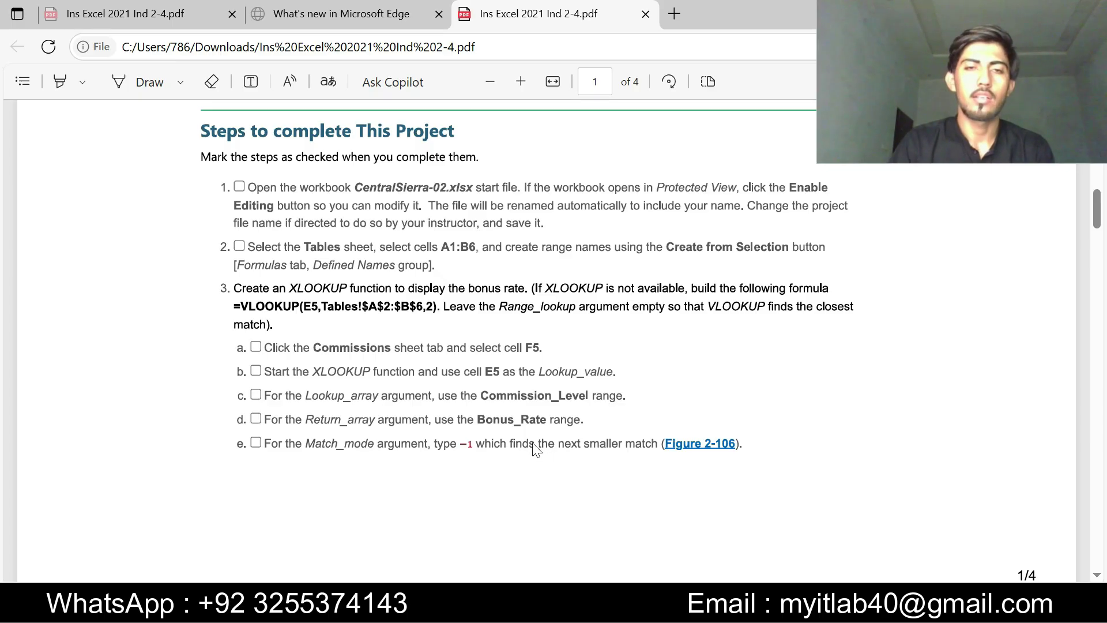
key(alt+Tab)
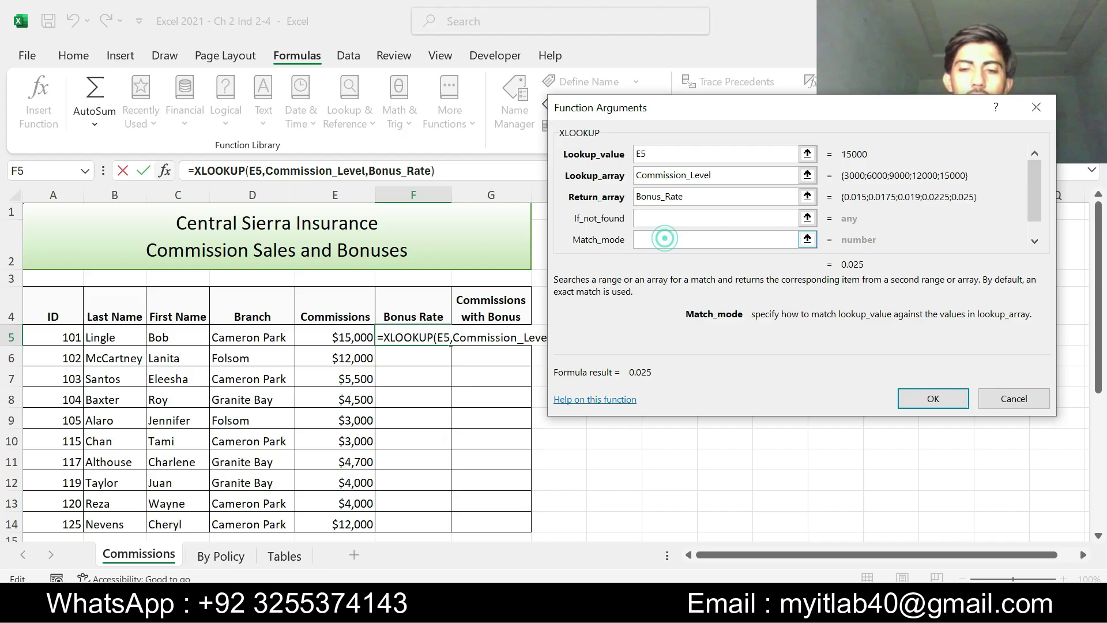
text(-1)
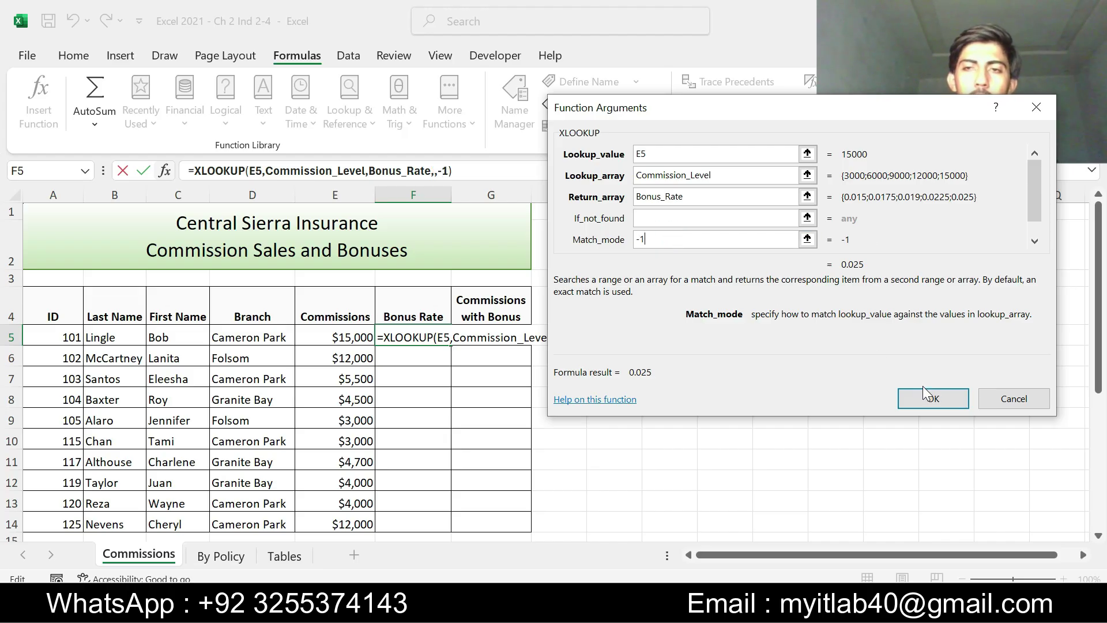
click(926, 398)
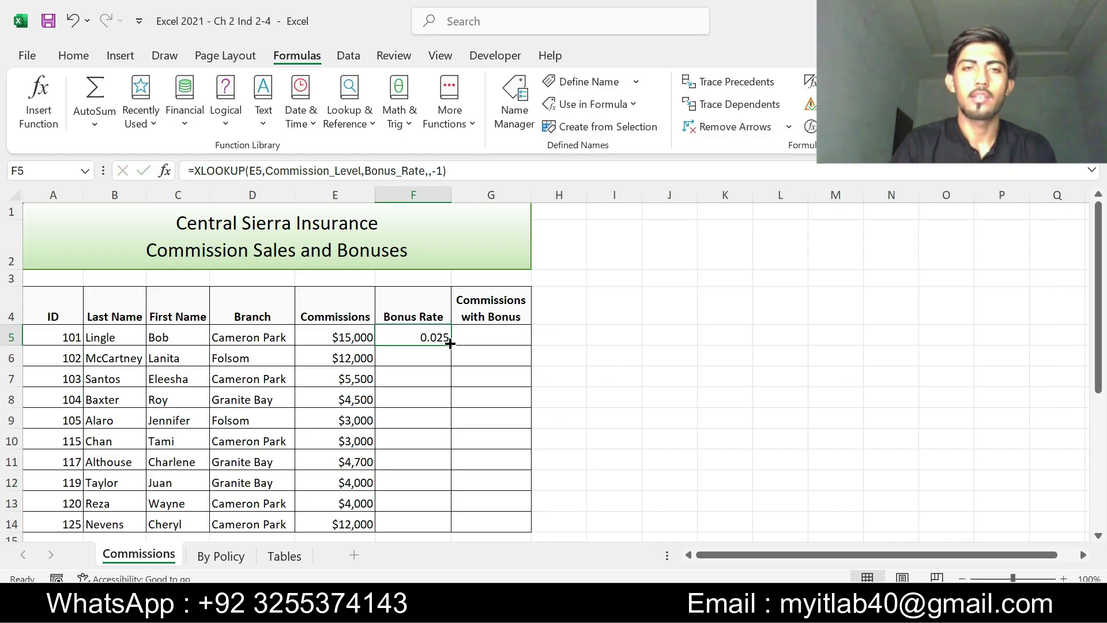
- Format F5's bonus rate with the Percentage number format so it reads 2.50%
key(alt+Tab)
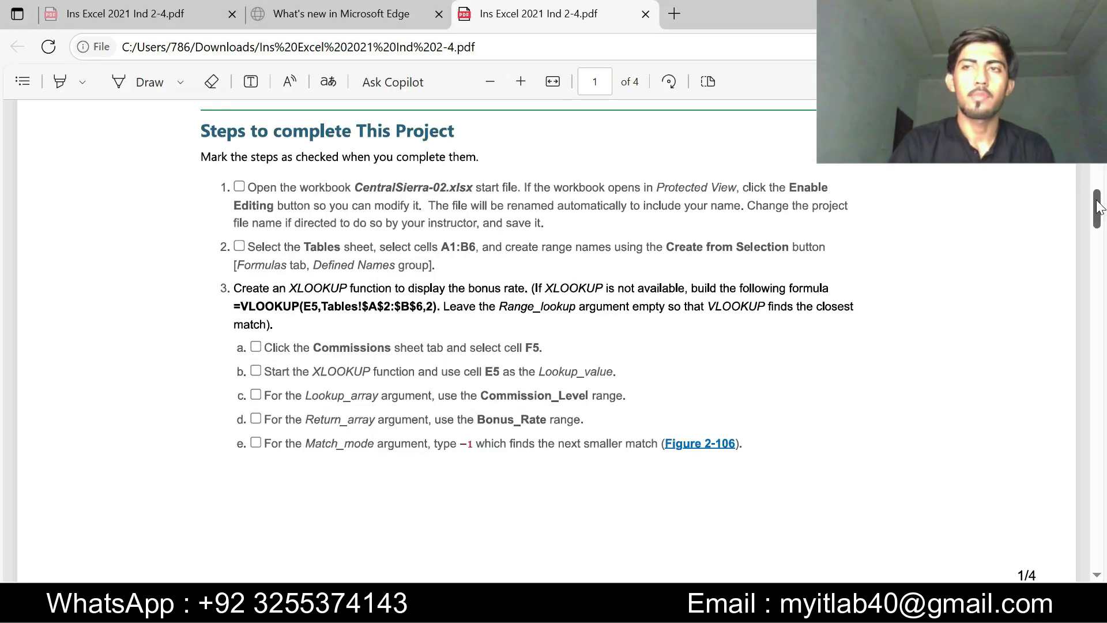
drag(1097, 208, 1104, 270)
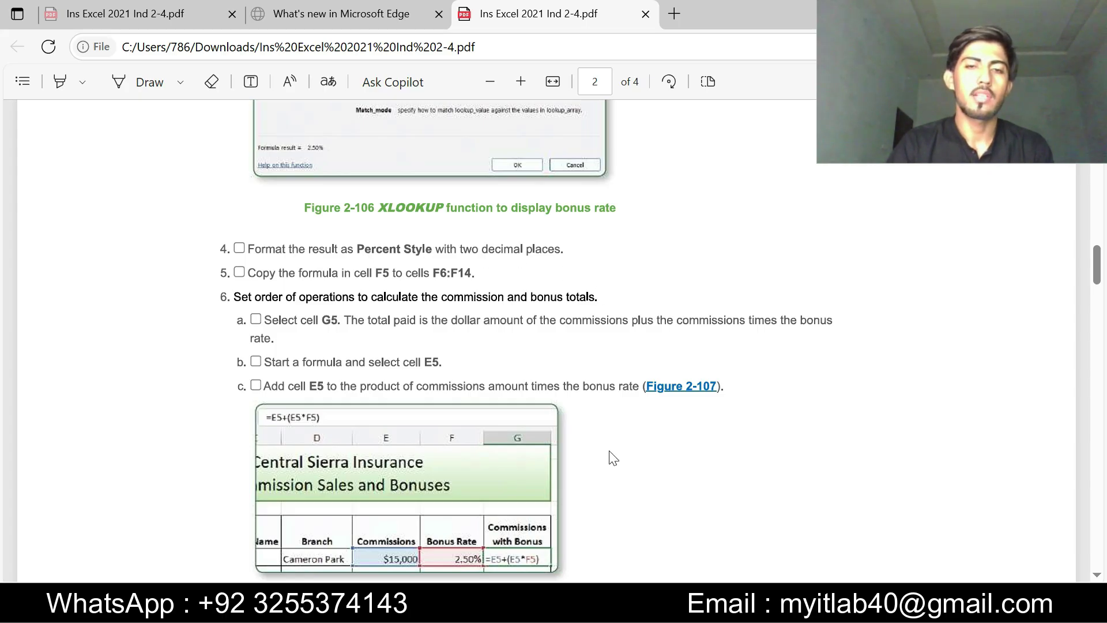
key(alt+Tab)
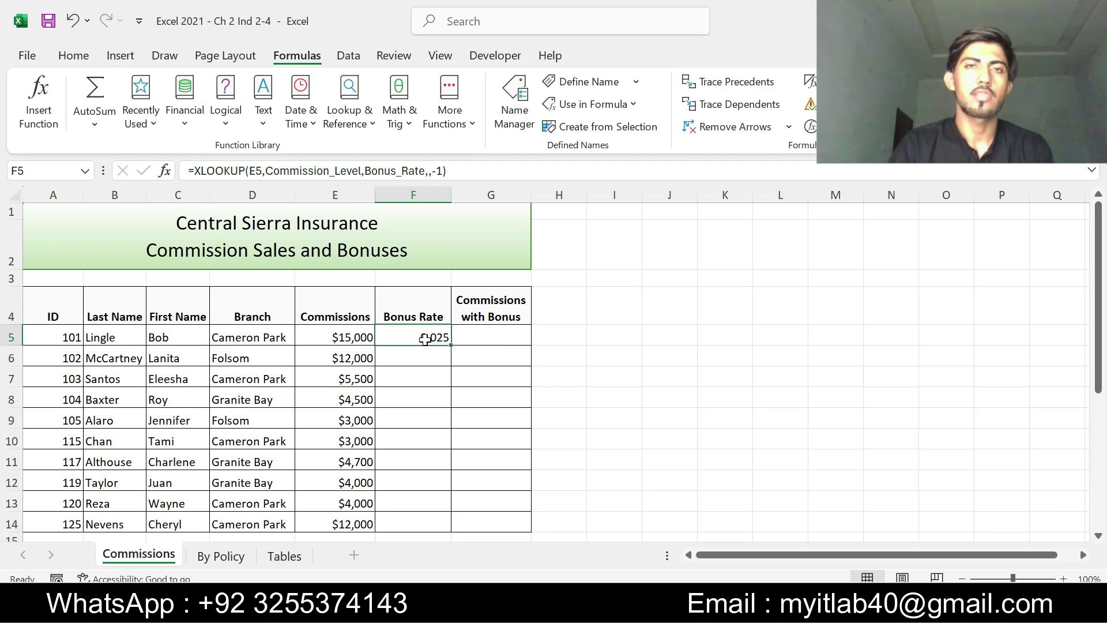
click(78, 57)
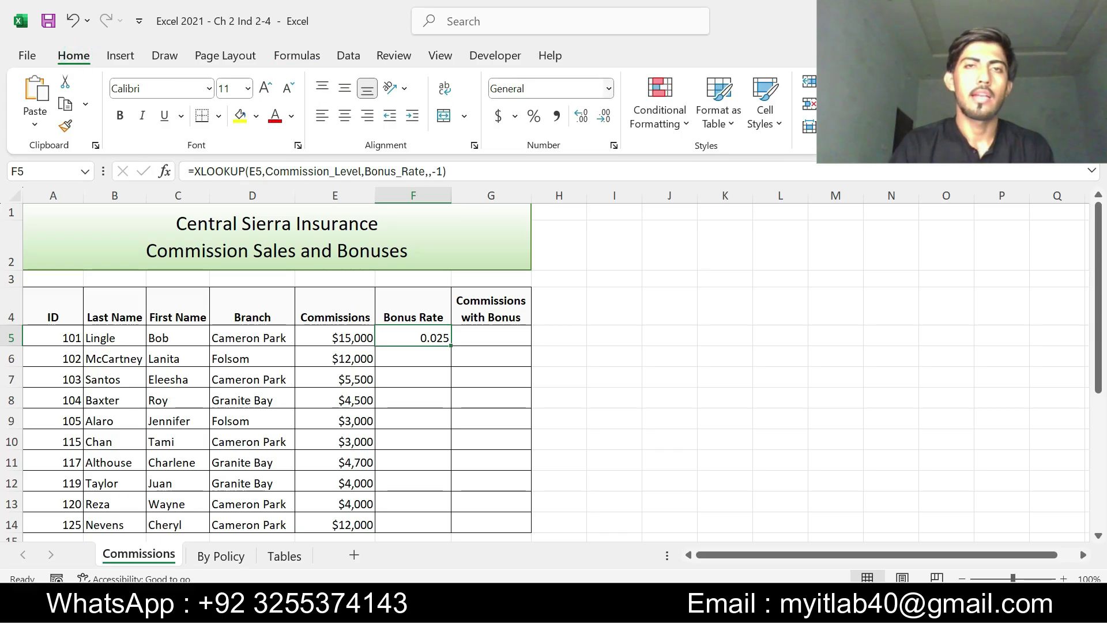
click(609, 89)
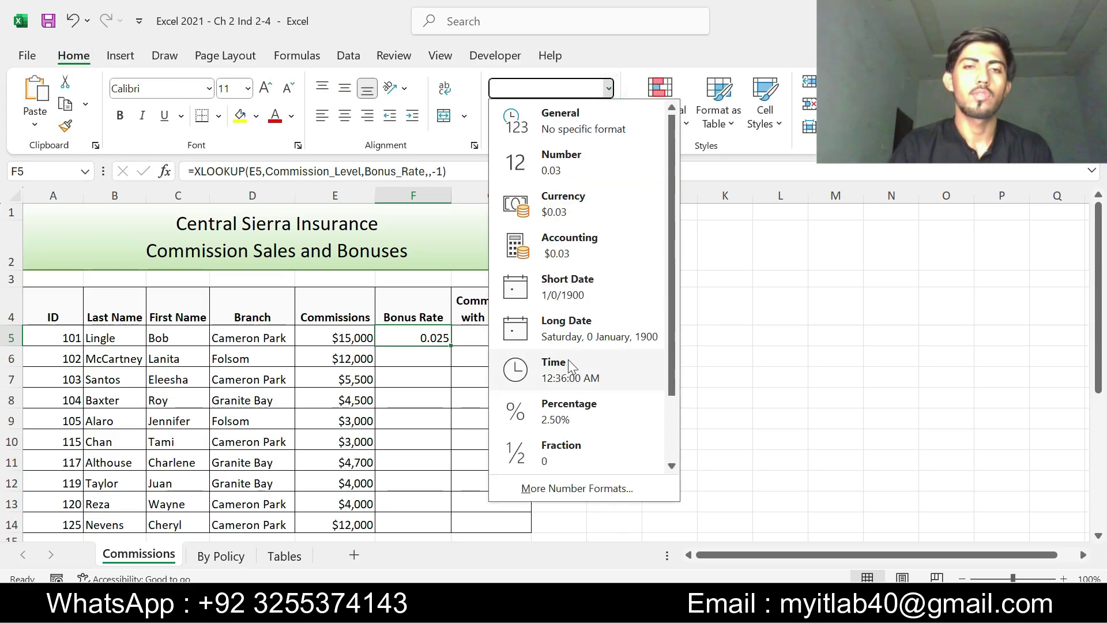
click(574, 408)
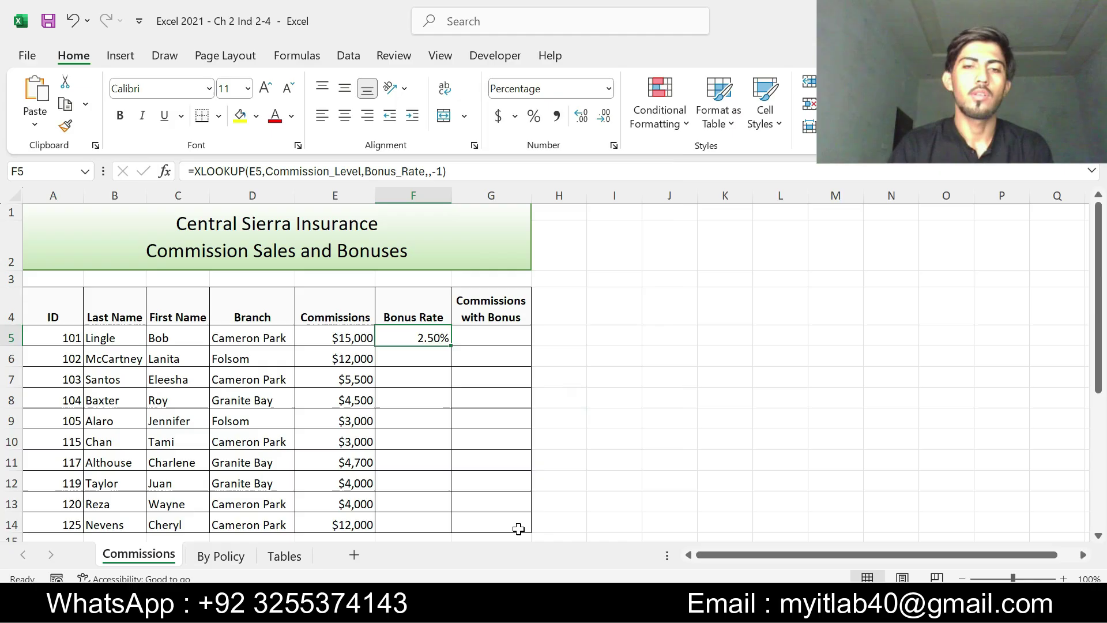
key(alt+Tab)
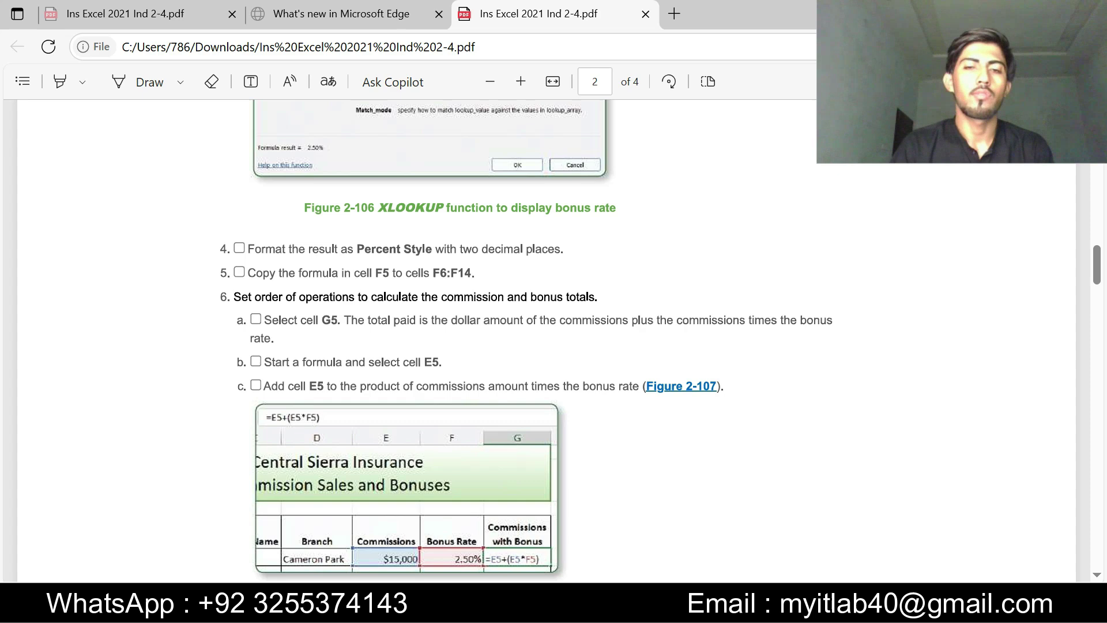
- Fill F5's XLOOKUP bonus rate formula down through F14
key(alt+Tab)
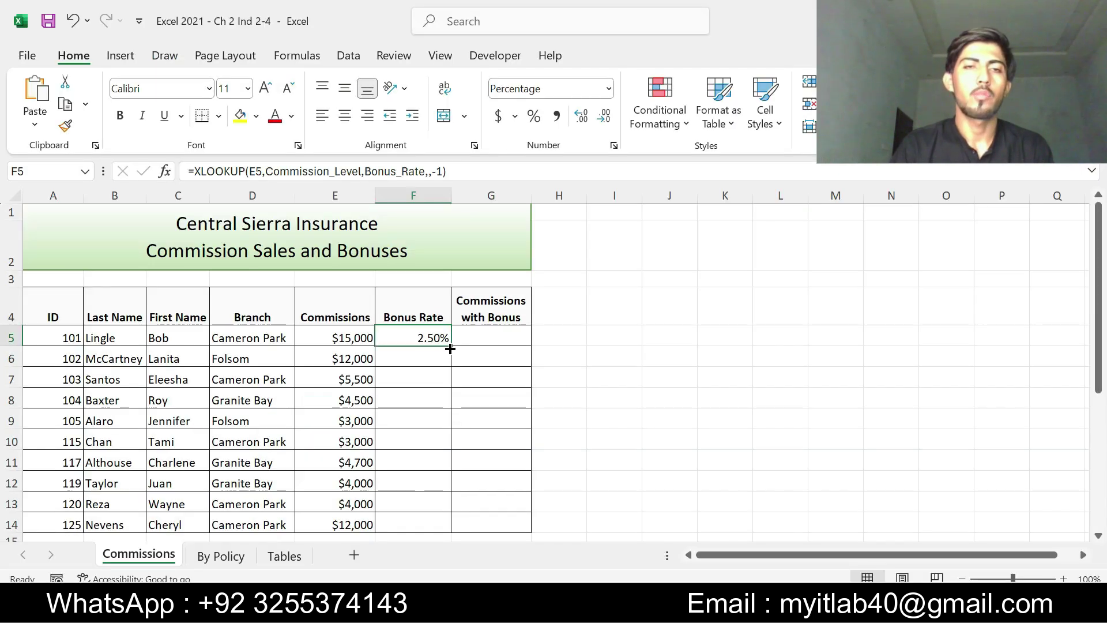
drag(451, 346, 456, 525)
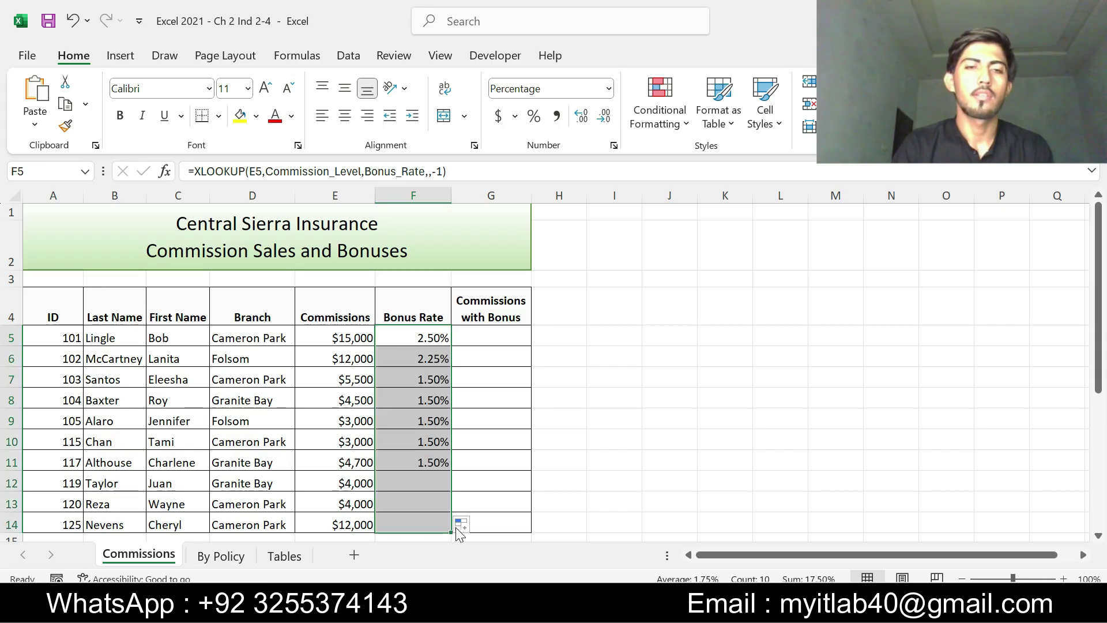
key(alt+Tab)
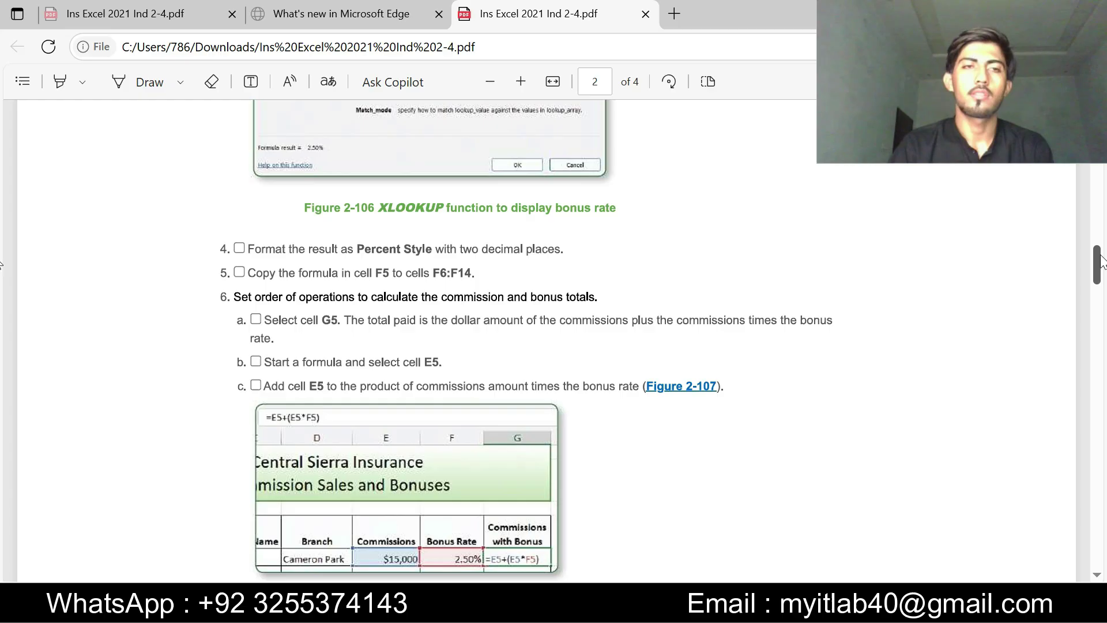
drag(1100, 258, 1100, 266)
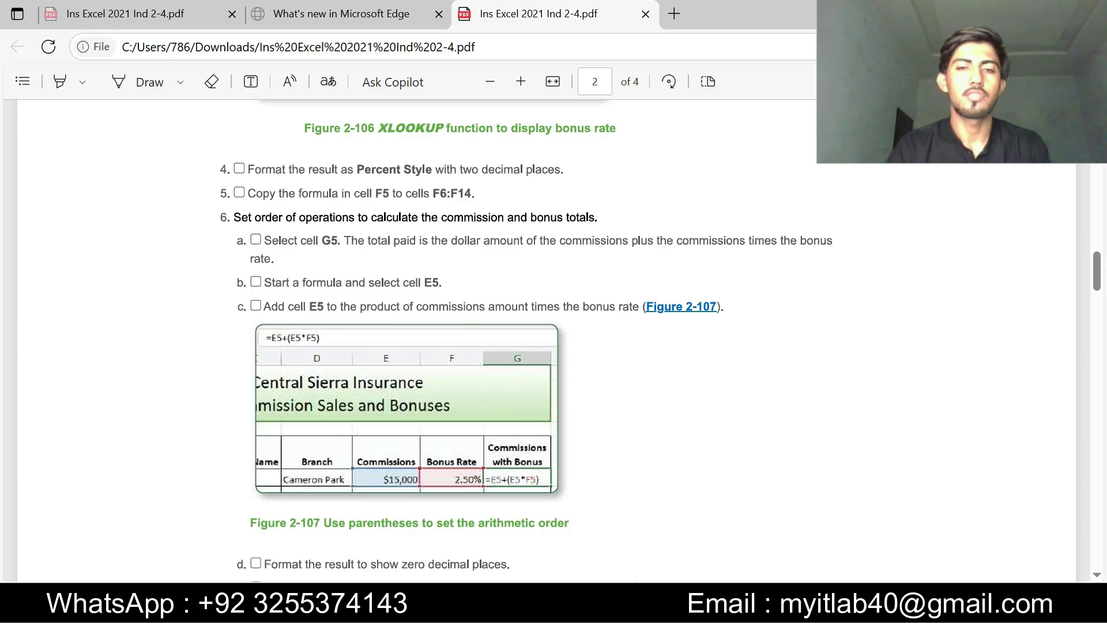
- Select cell G5 on the Commissions sheet for the commissions-with-bonus total
key(alt+Tab)
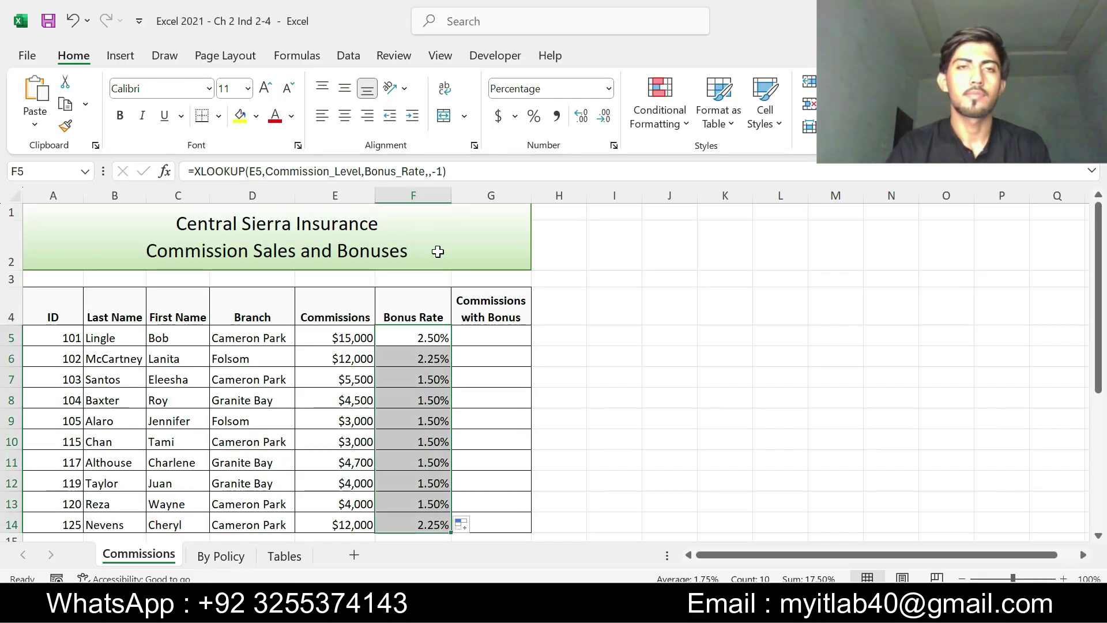
click(489, 341)
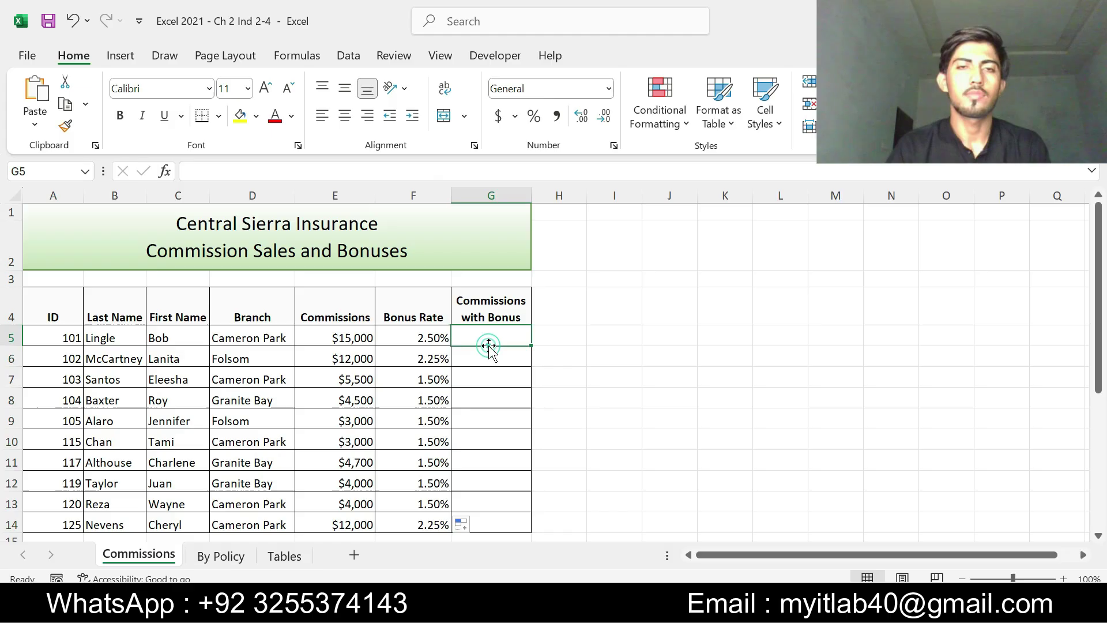
key(alt+Tab)
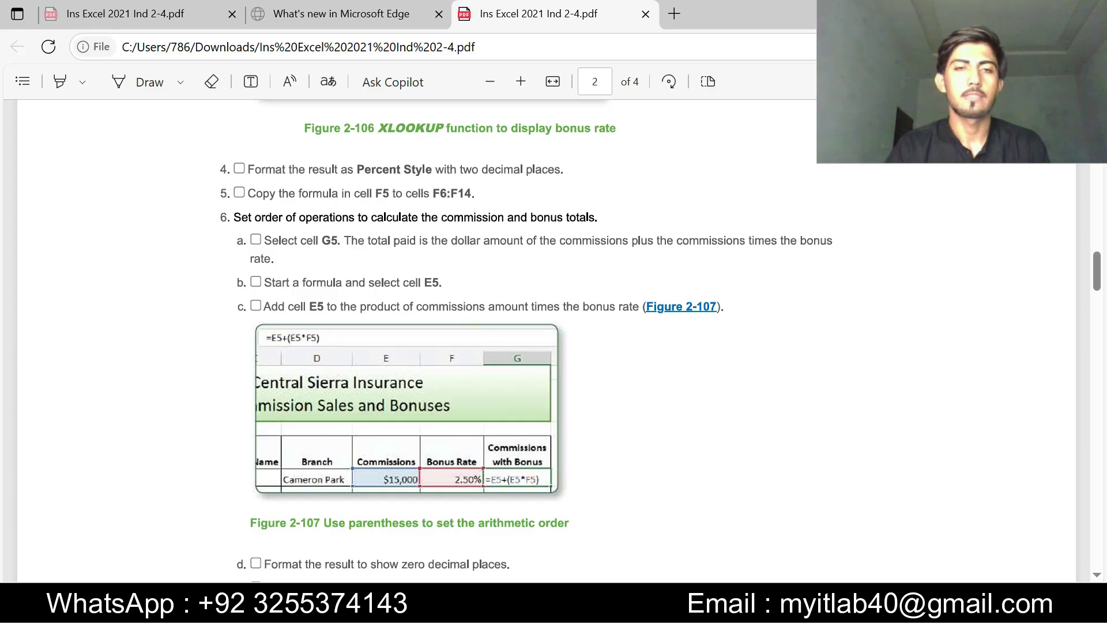
key(alt+Tab)
click(461, 338)
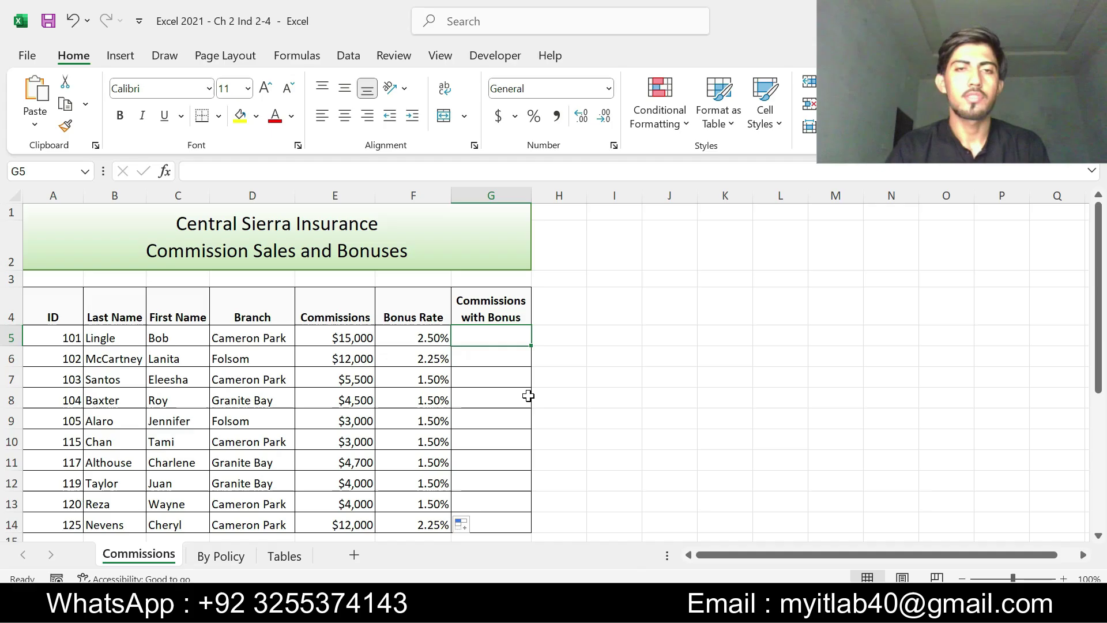
key(alt+Tab)
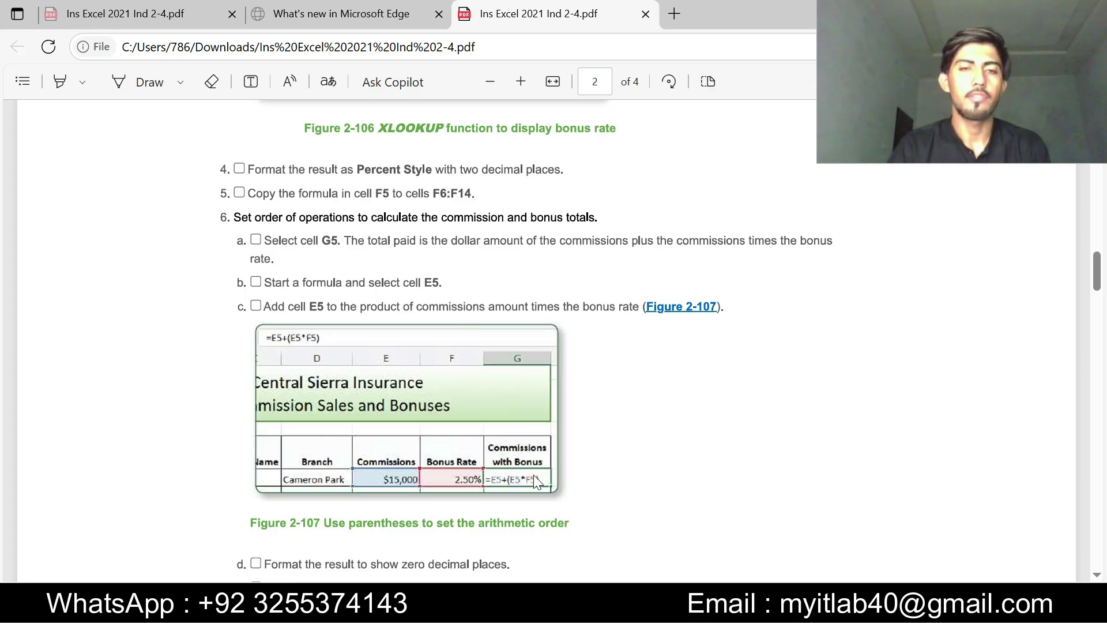
- Enter =E5+(E5*F5) in G5, giving $15,375.00
key(alt+Tab)
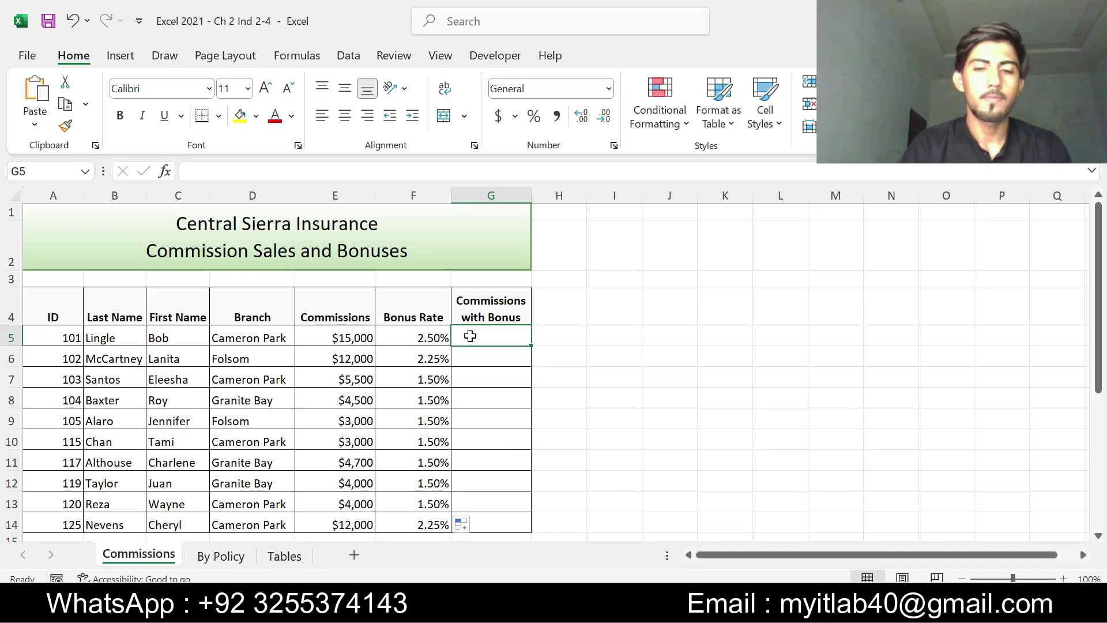
text(=)
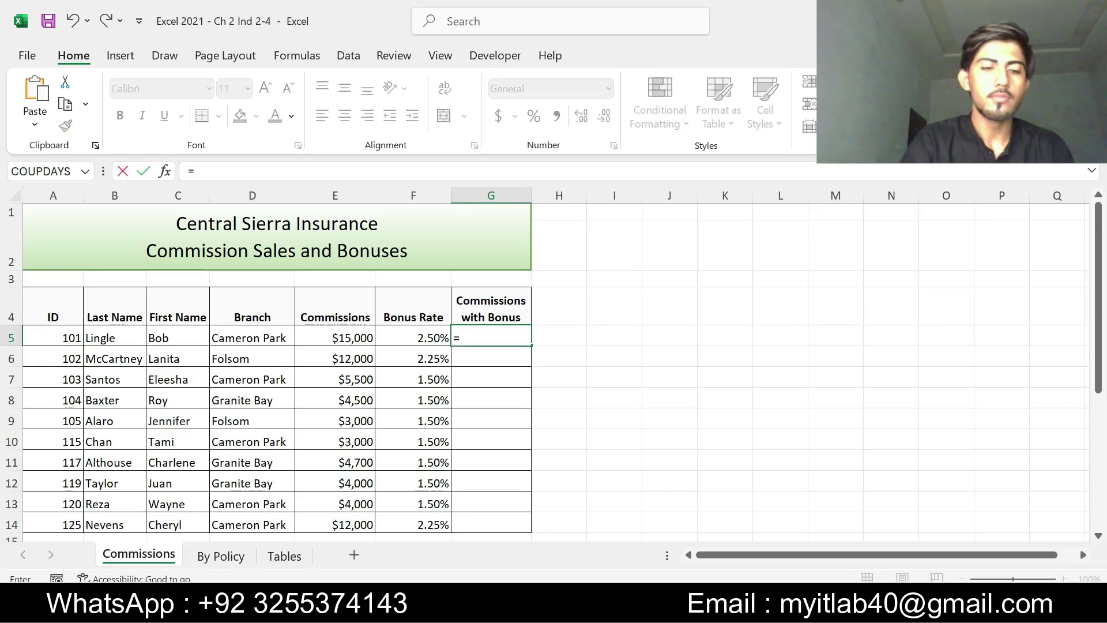
text(E5)
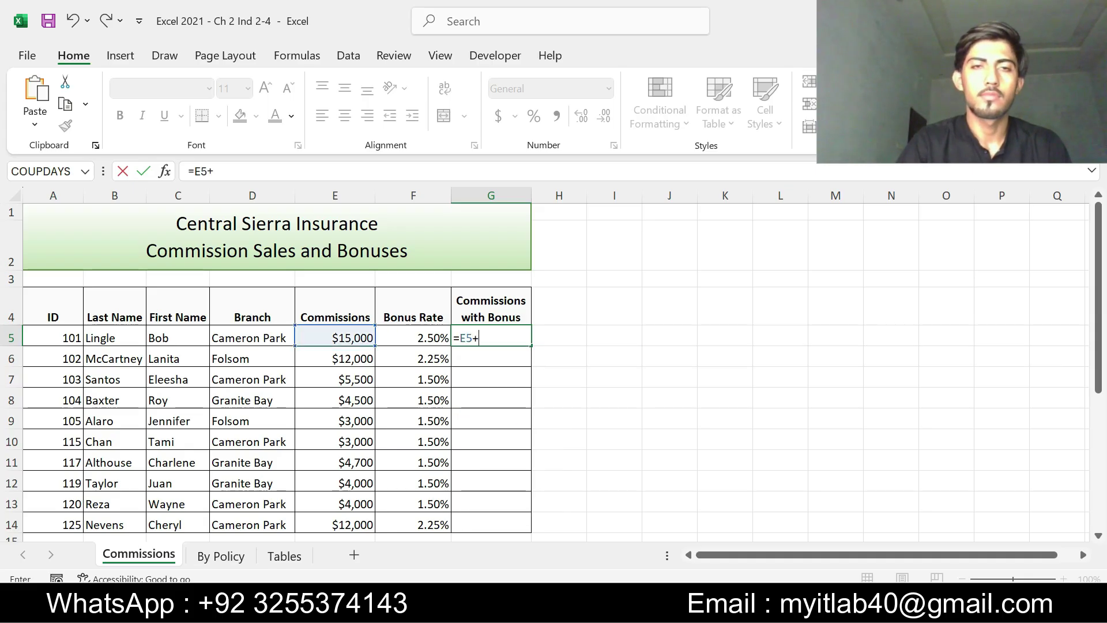
text(+)
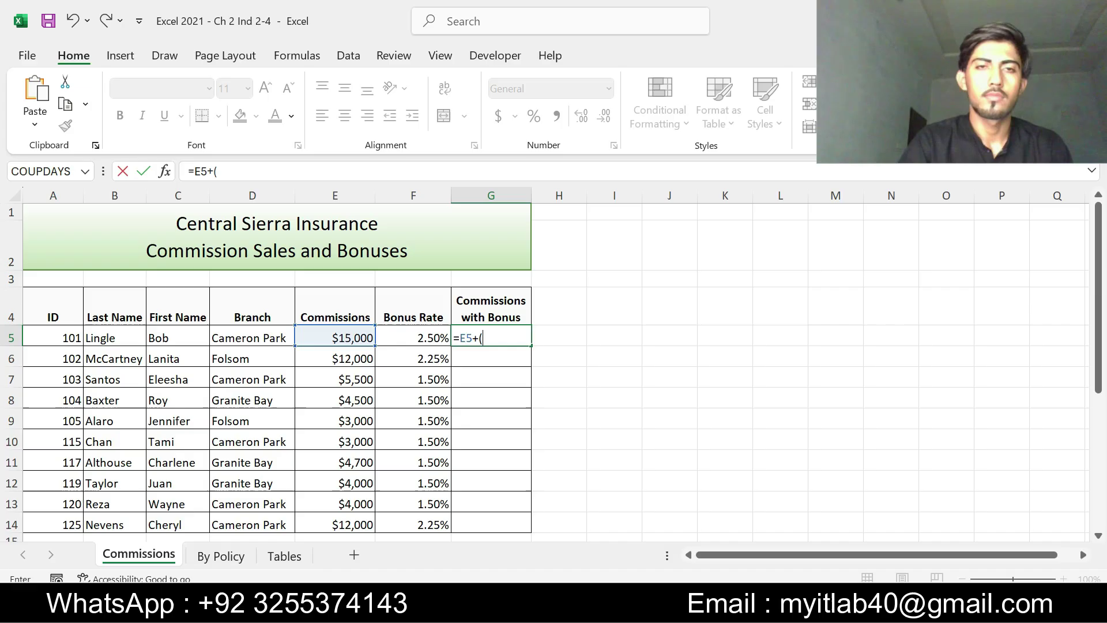
text((E5)
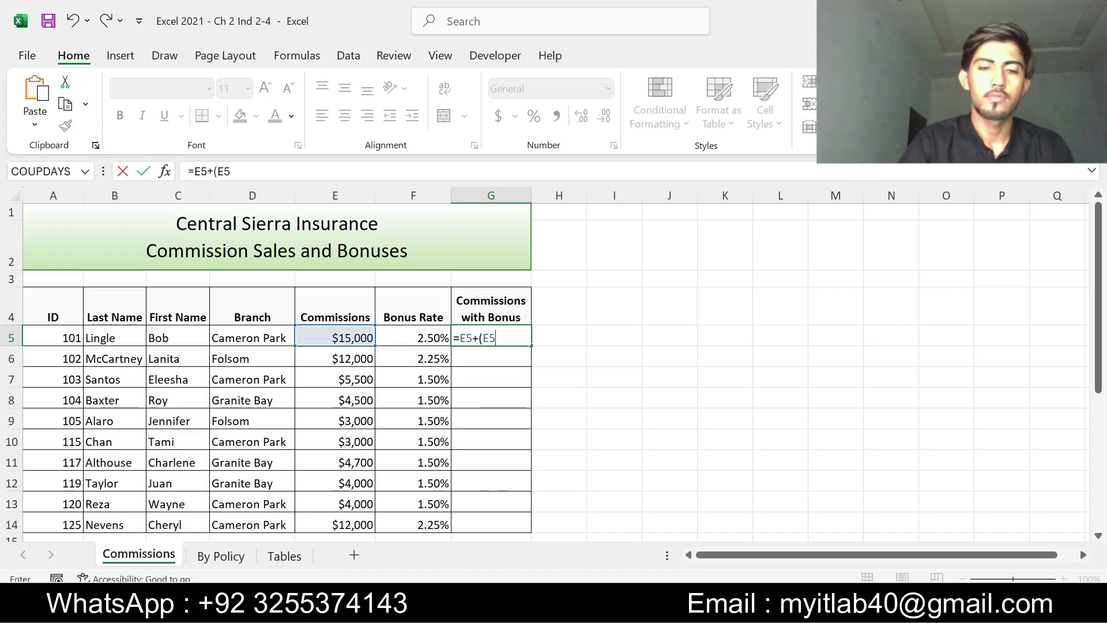
text(*)
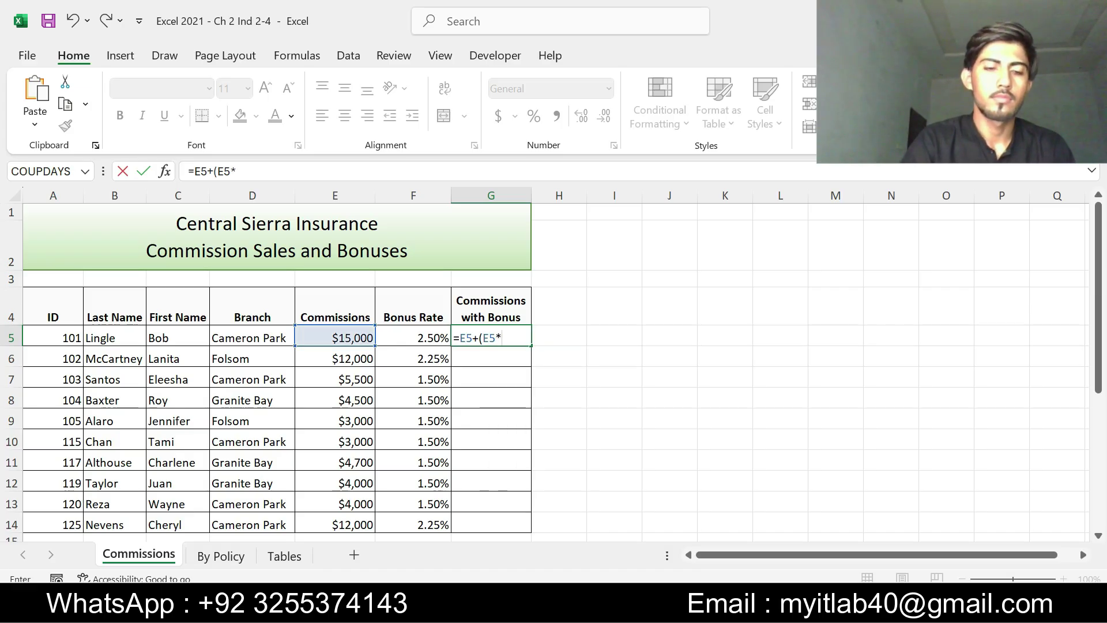
text(F5)
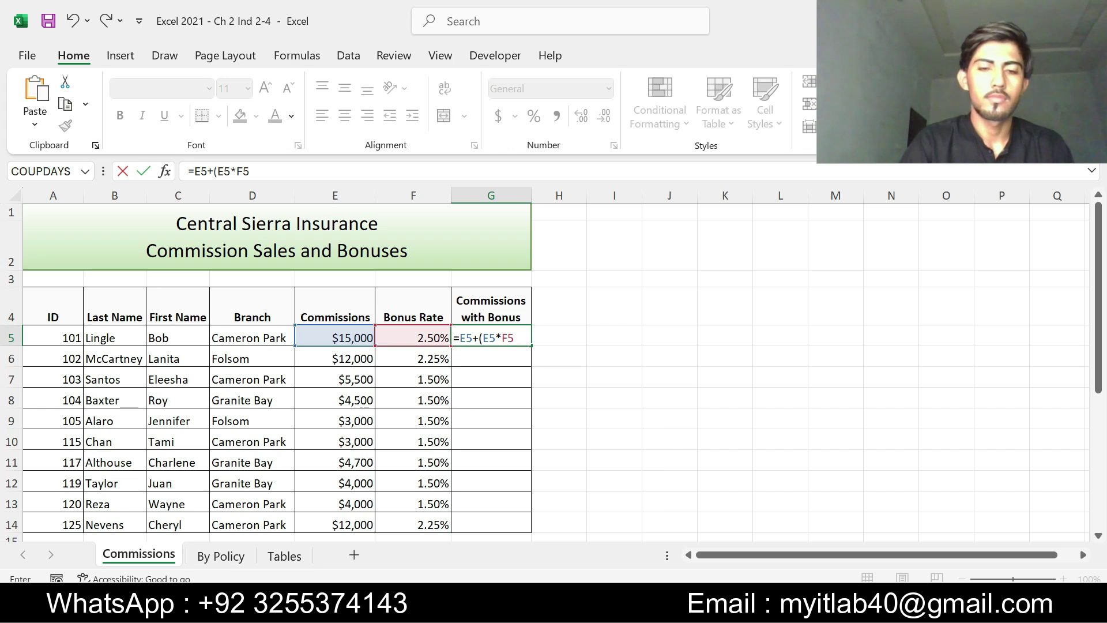
text())
key(Return)
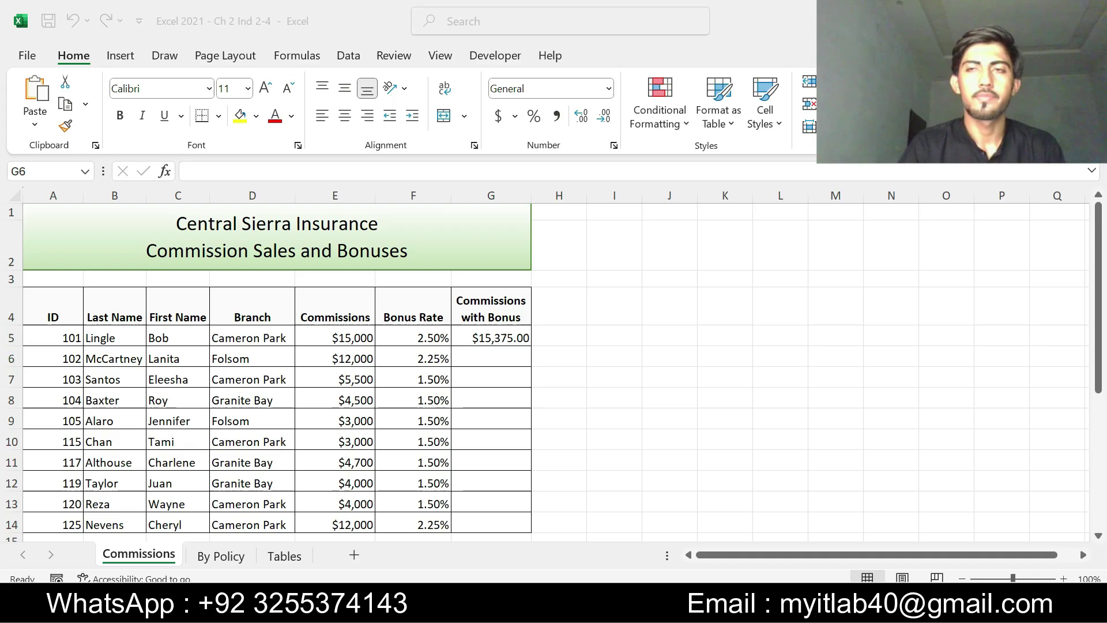
key(alt+Tab)
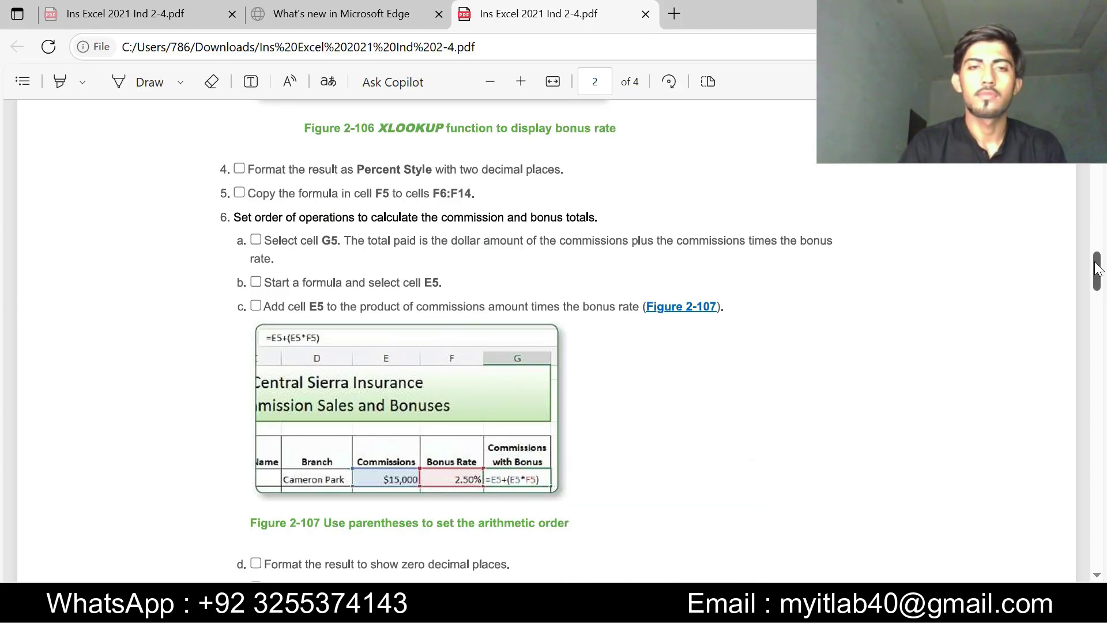
- Reduce G5's commission total to zero decimal places
drag(1097, 268, 1101, 293)
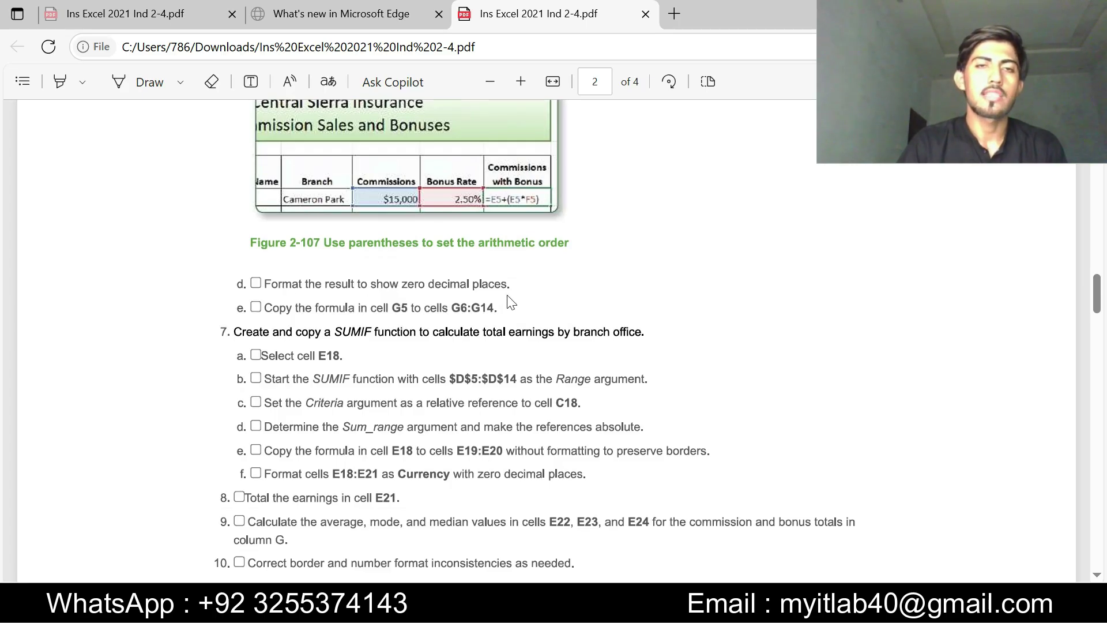
key(alt+Tab)
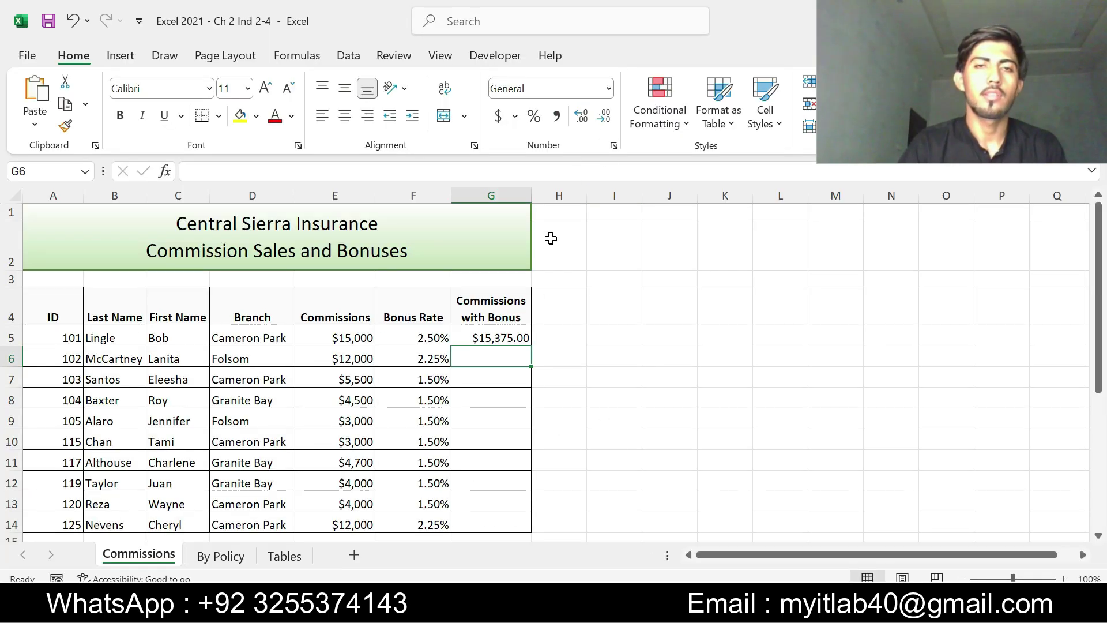
click(519, 339)
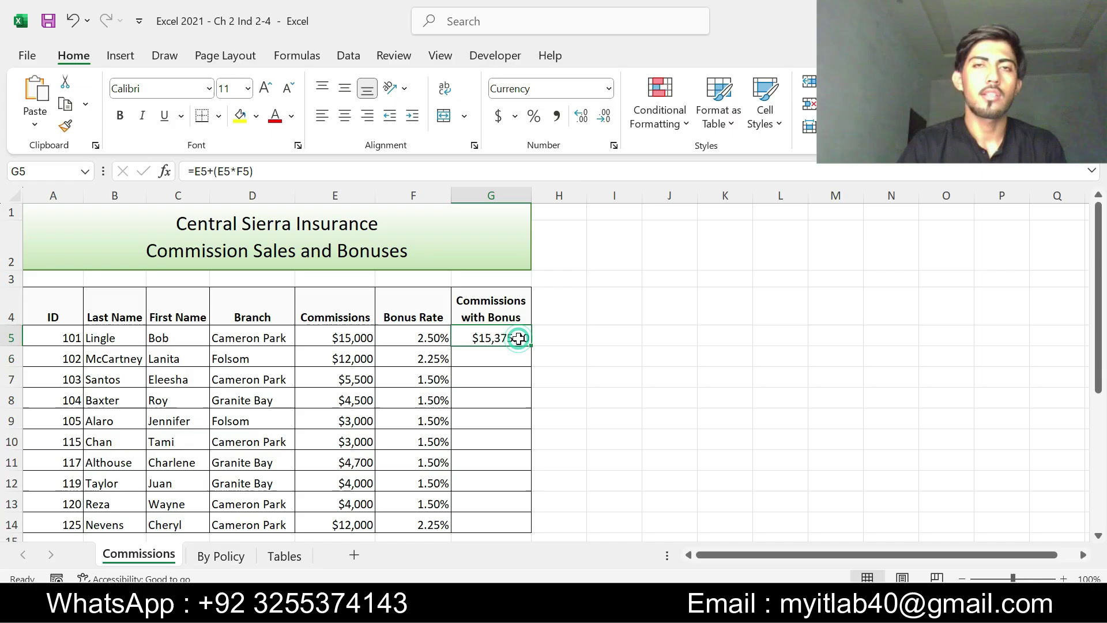
click(604, 117)
click(604, 117)
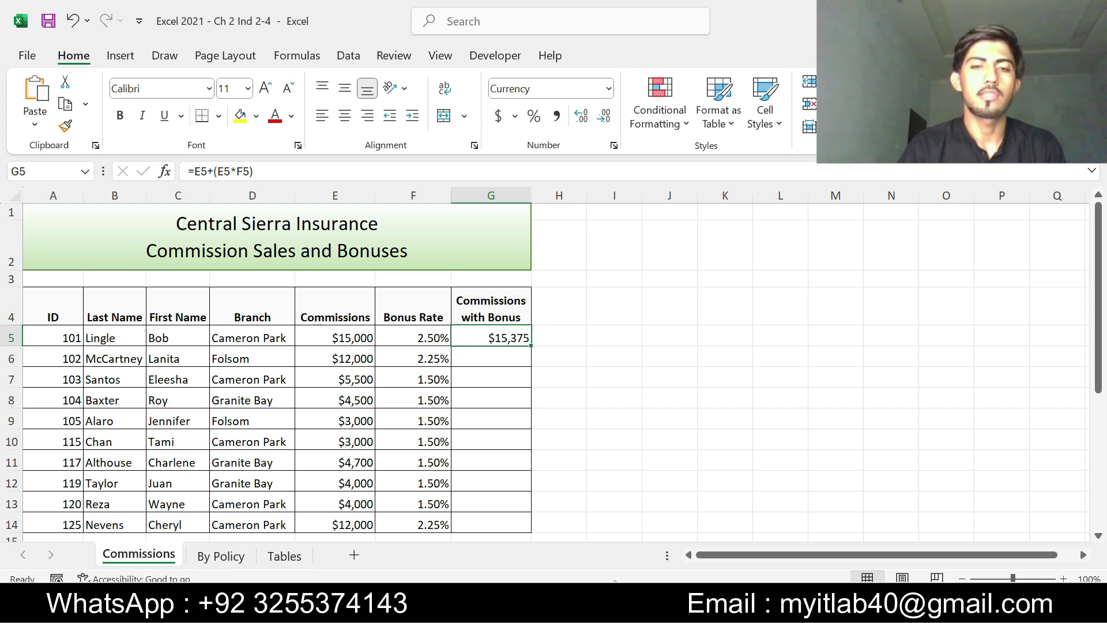
key(alt+Tab)
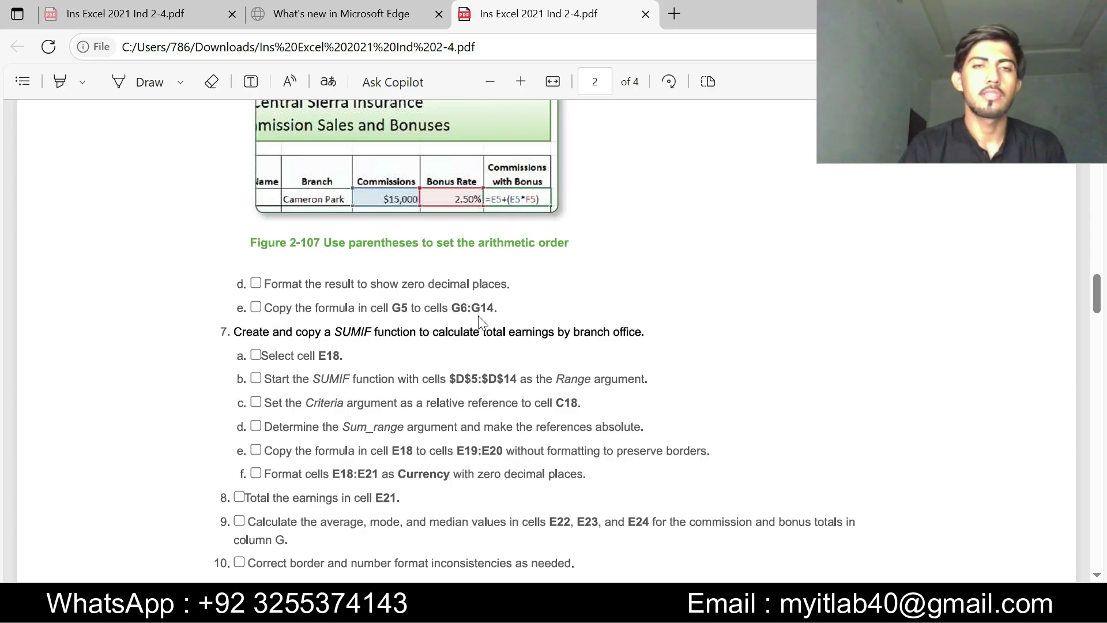
- Fill G5's commission-plus-bonus formula down through G14
key(alt+Tab)
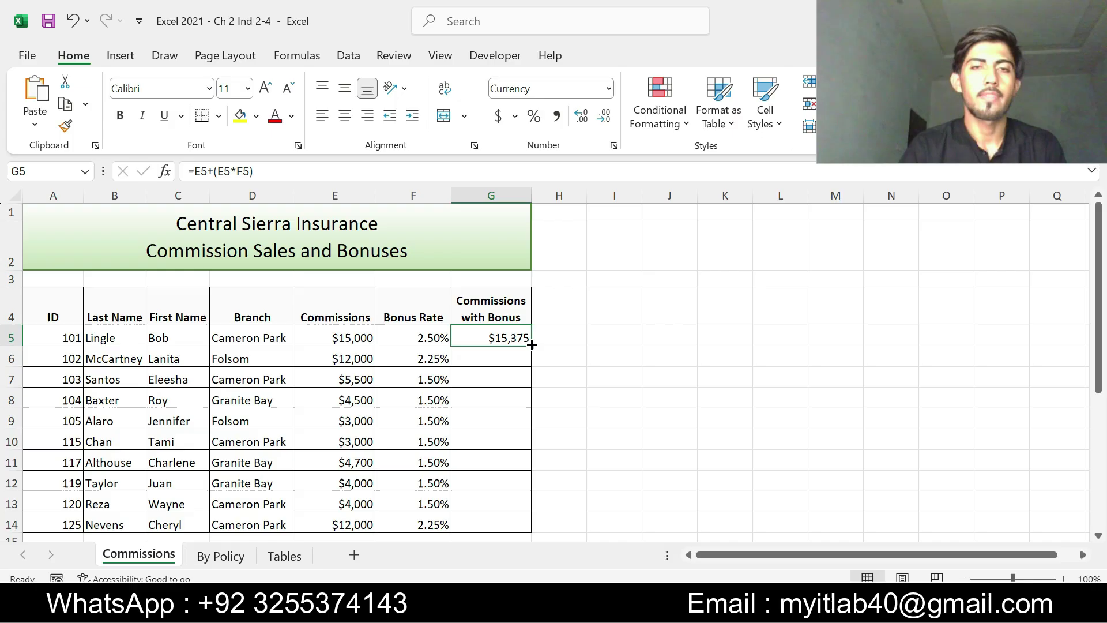
drag(532, 344, 529, 536)
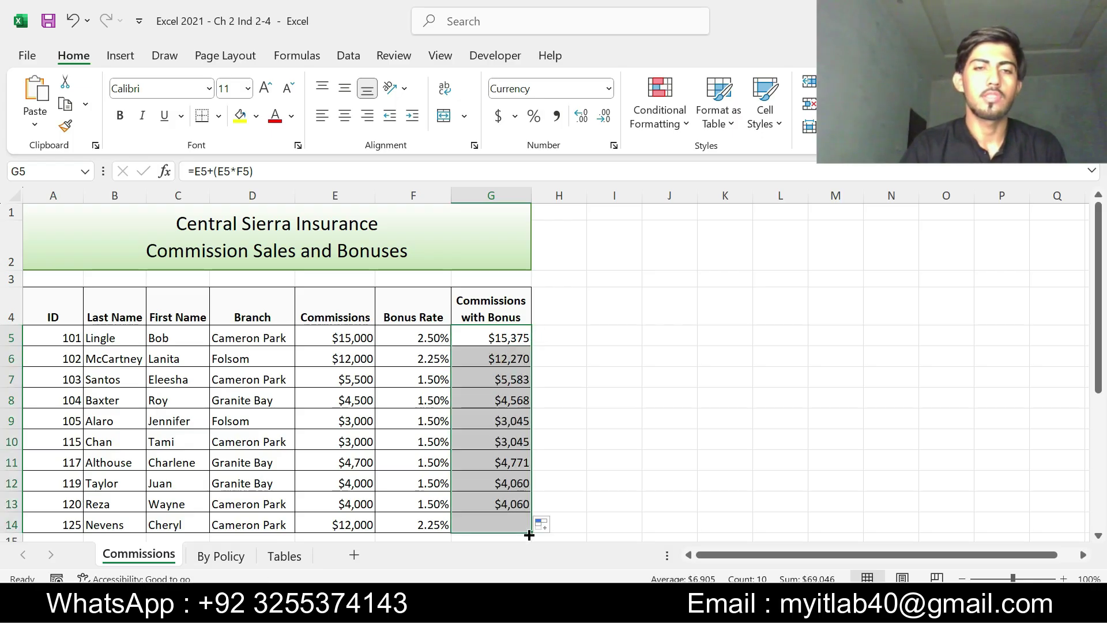
key(alt+Tab)
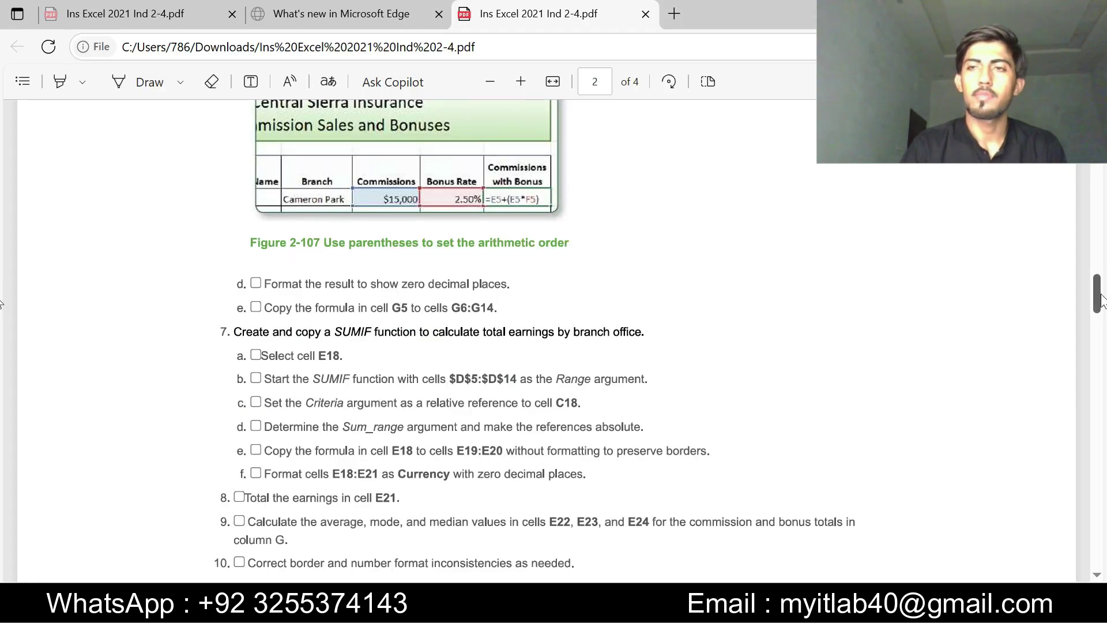
drag(1099, 303, 1029, 158)
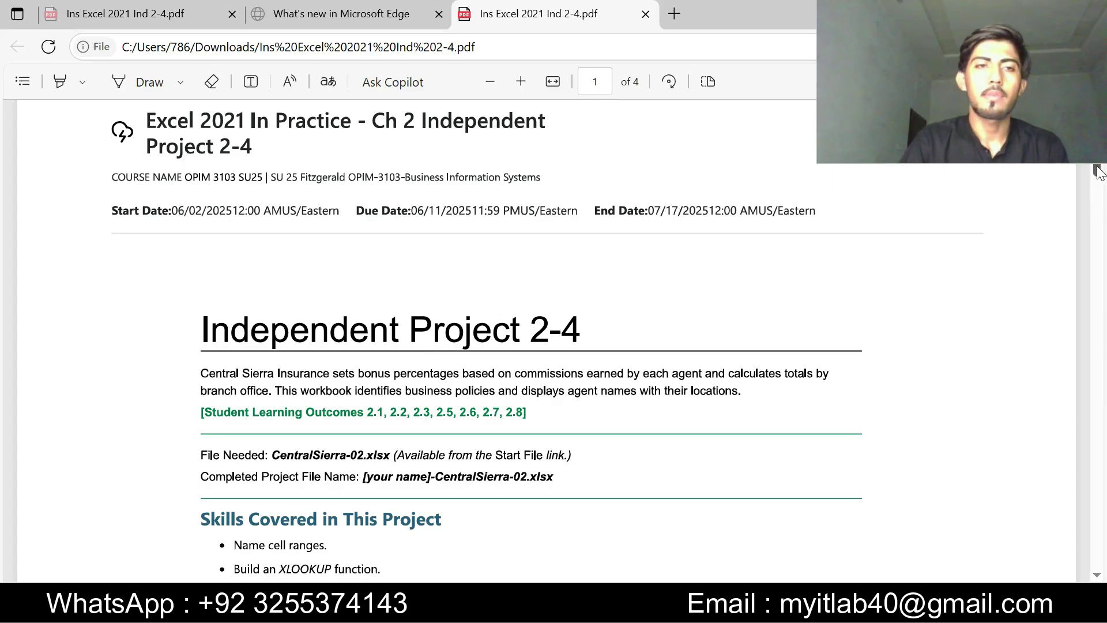
scroll(1098, 171, down, 10)
scroll(1105, 234, down, 10)
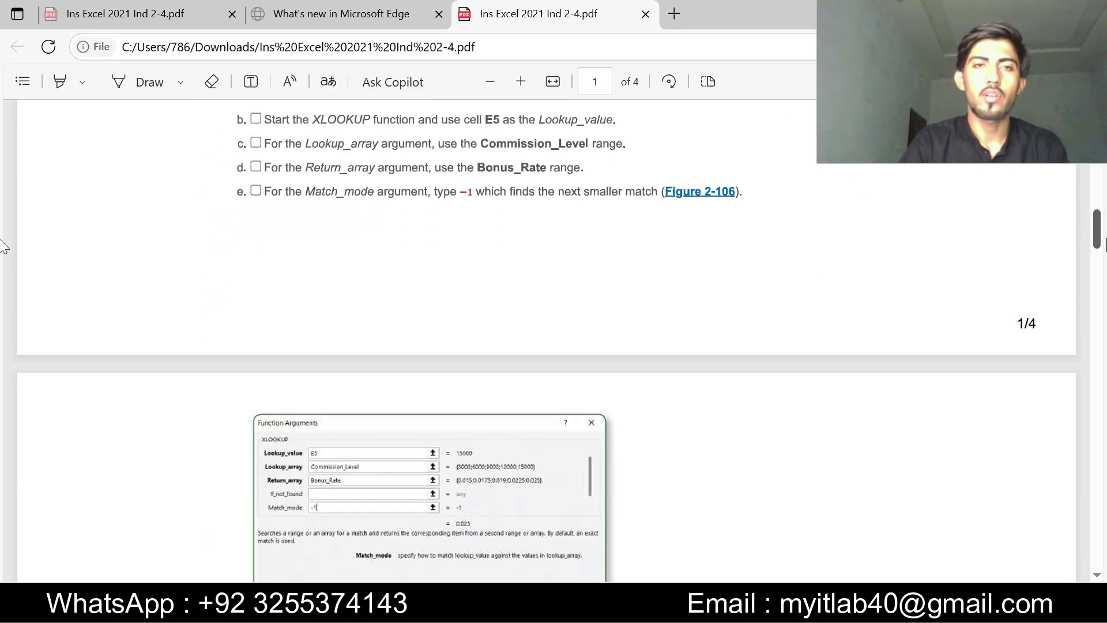
scroll(1105, 271, down, 2)
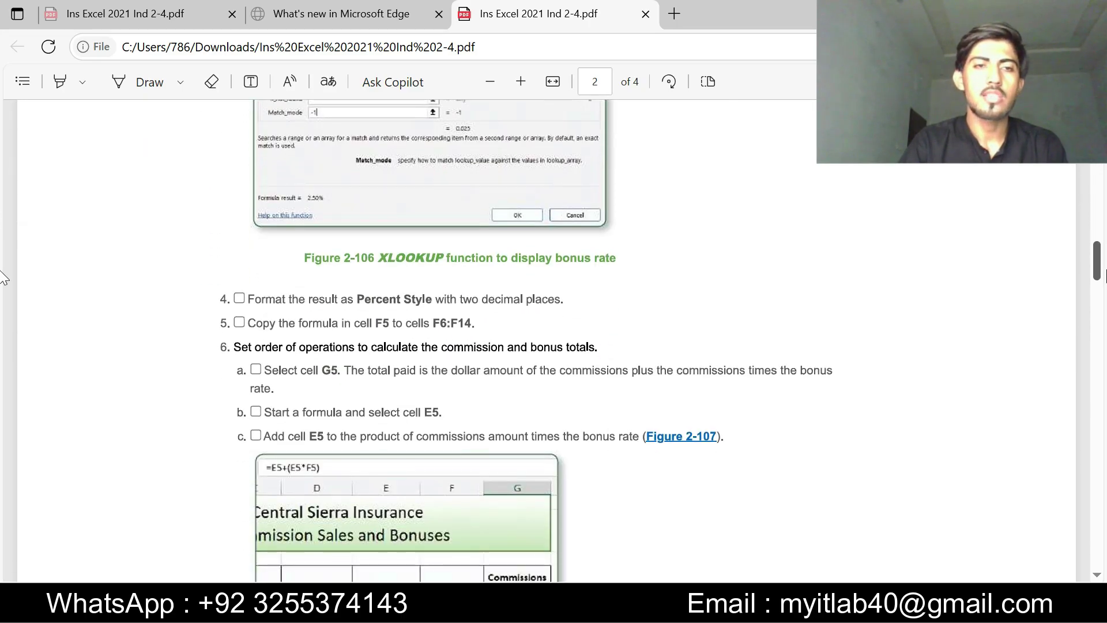